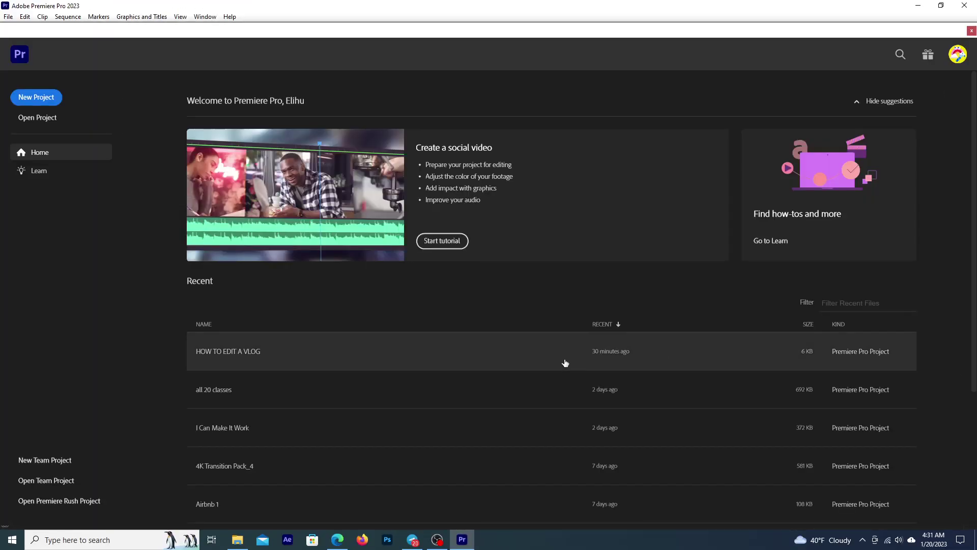
# Create a new project named "How to Edit A Vlog", replacing the existing project of the same name
pyautogui.click(47, 97)
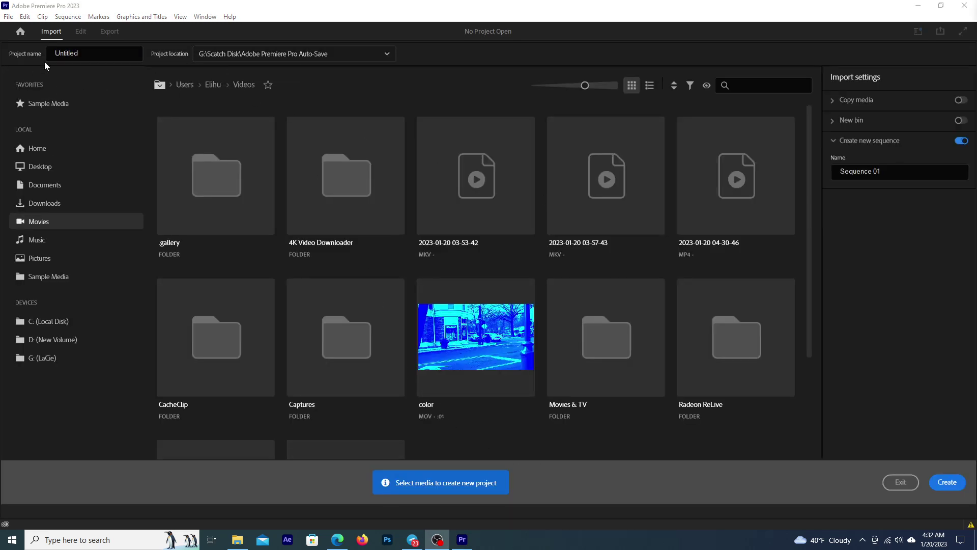
pyautogui.write('How')
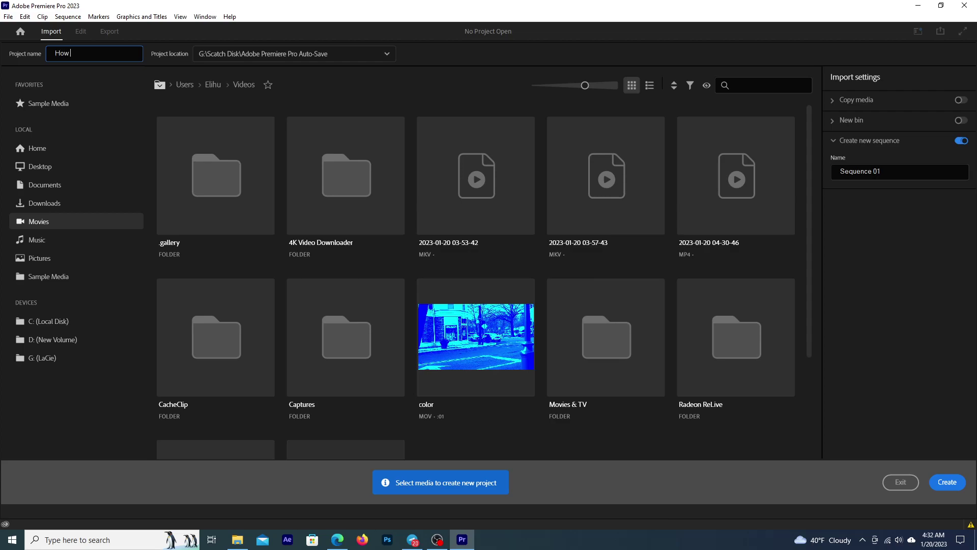
pyautogui.write(' to Edit A Vlog')
pyautogui.click(939, 482)
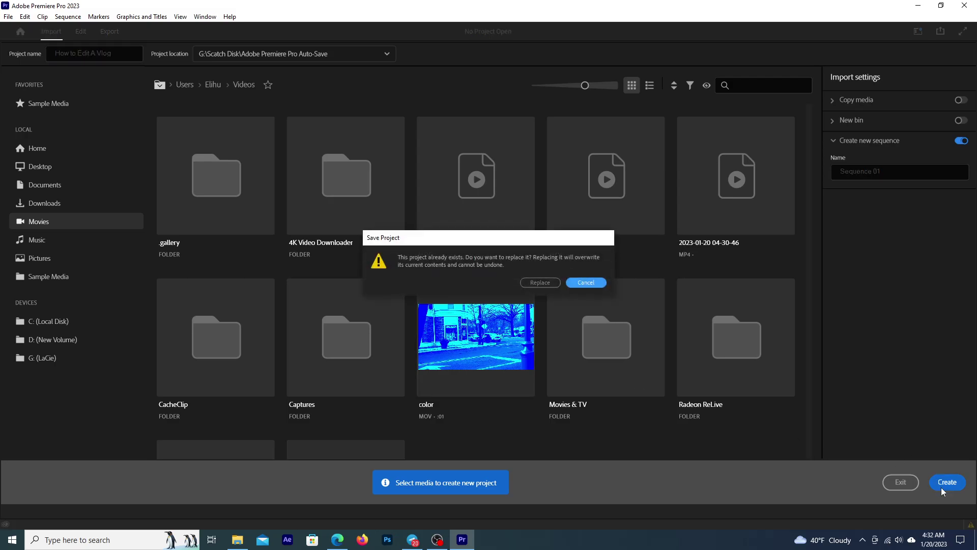
pyautogui.click(540, 283)
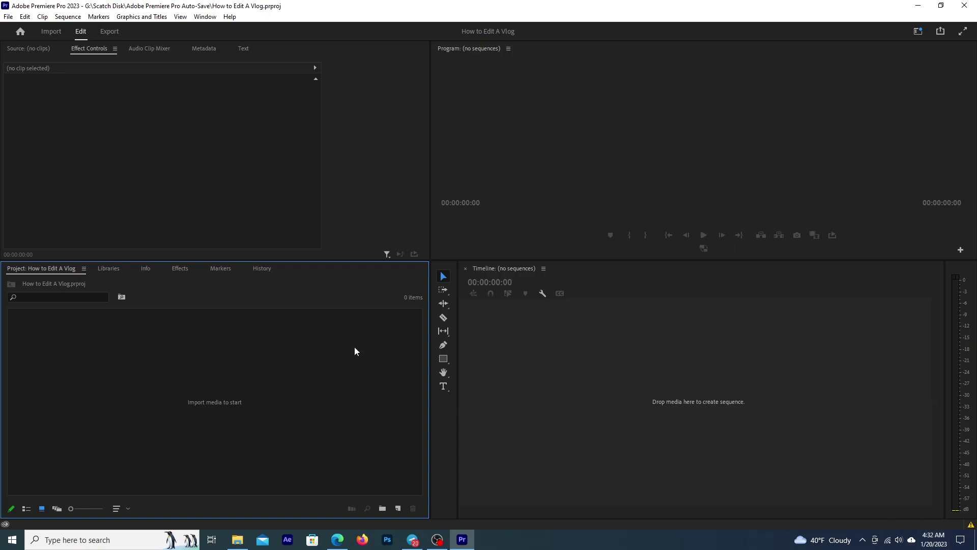
# Import the story board and audio day 1 folders into the project as bins
pyautogui.doubleClick(320, 363)
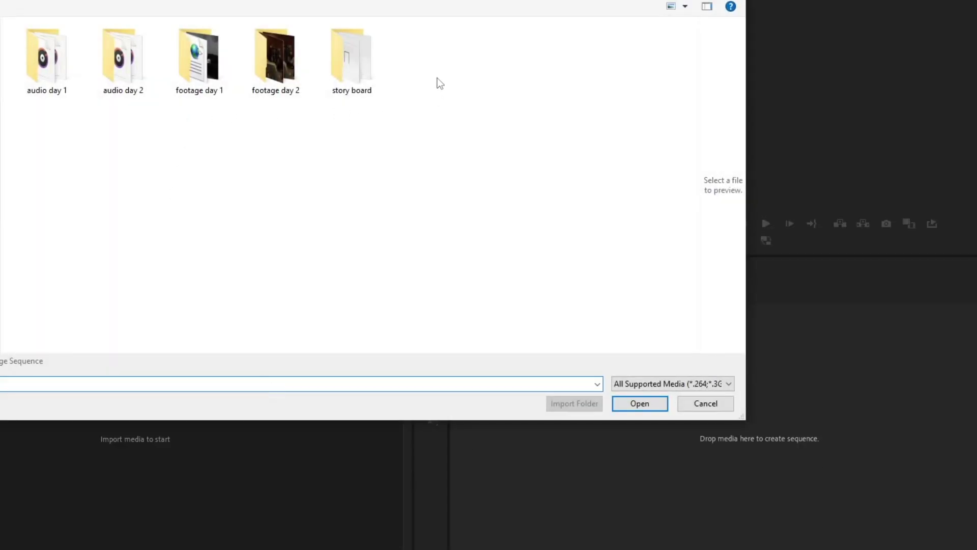
pyautogui.moveTo(448, 126); pyautogui.dragTo(138, 109)
pyautogui.click(585, 405)
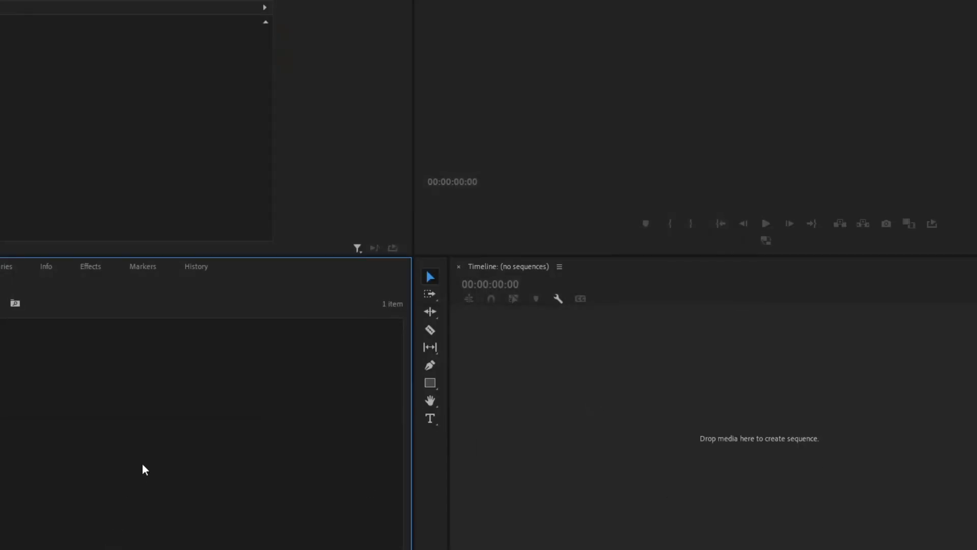
pyautogui.doubleClick(143, 465)
pyautogui.click(45, 60)
pyautogui.click(585, 401)
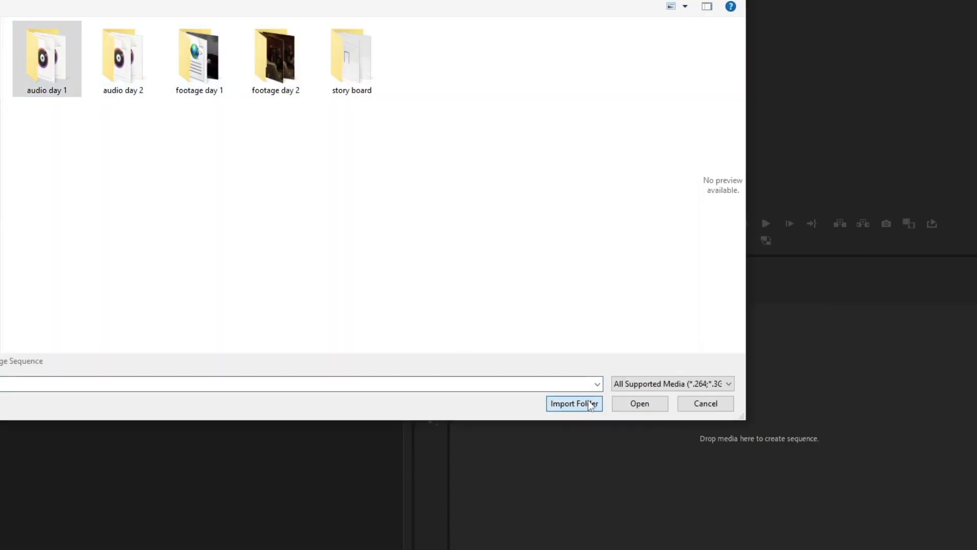
# Import the audio day 2 and footage day 1 folders into the project, dismissing any import messages
pyautogui.doubleClick(256, 441)
pyautogui.click(120, 57)
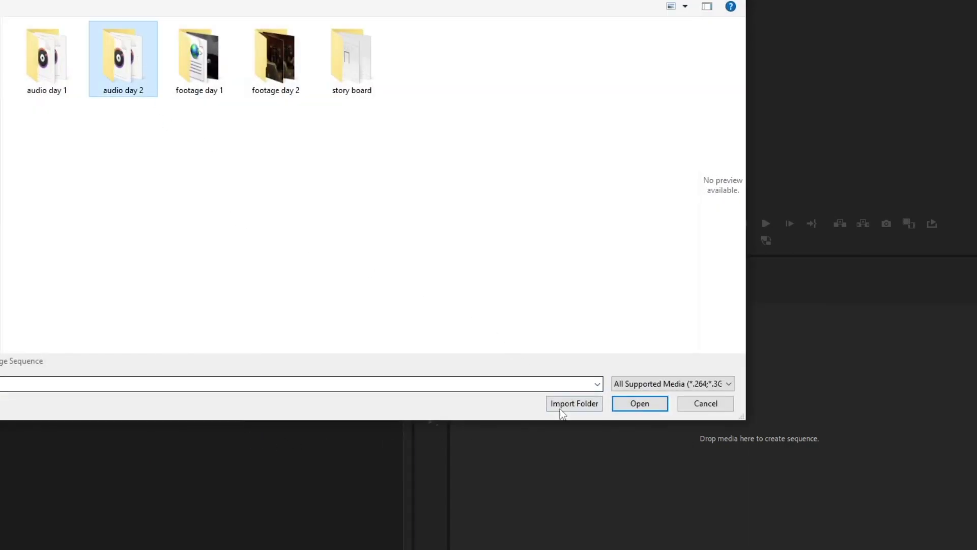
pyautogui.click(573, 401)
pyautogui.click(488, 340)
pyautogui.doubleClick(217, 473)
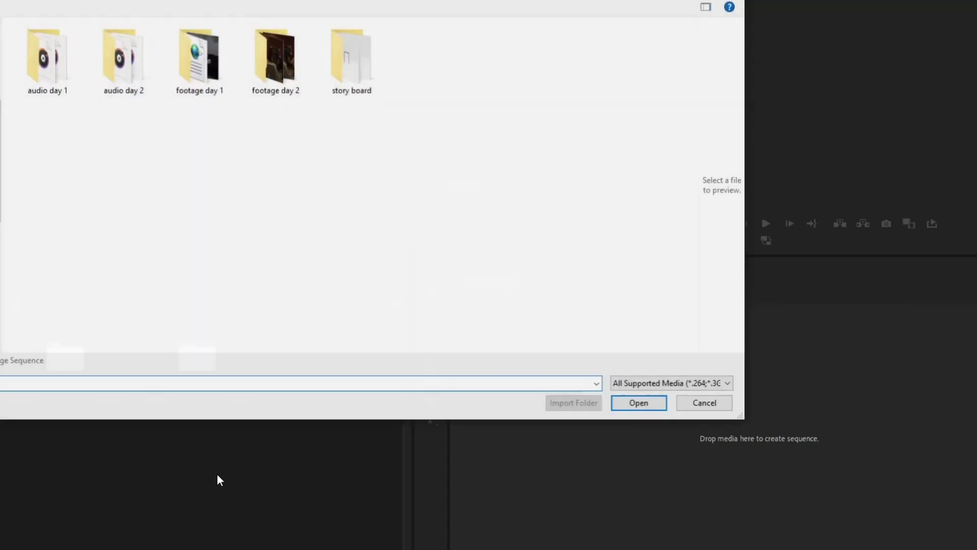
pyautogui.click(203, 54)
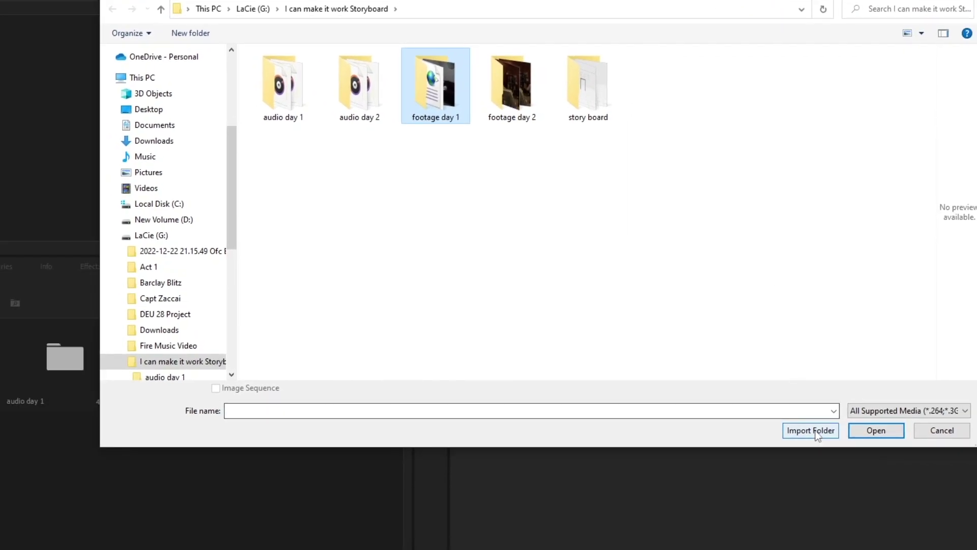
pyautogui.click(809, 491)
pyautogui.click(486, 343)
# Import the footage day 2 folder into the project as a bin
pyautogui.doubleClick(248, 502)
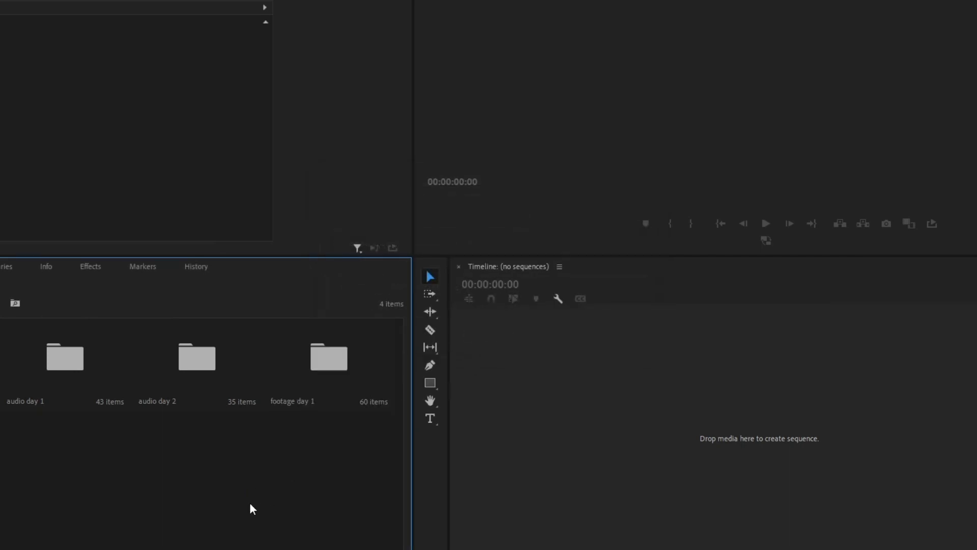
pyautogui.click(512, 84)
pyautogui.click(811, 430)
pyautogui.click(114, 490)
# Import the Location 1 and Location 2 folders from drive G: into the project, dismissing the import messages
pyautogui.doubleClick(113, 488)
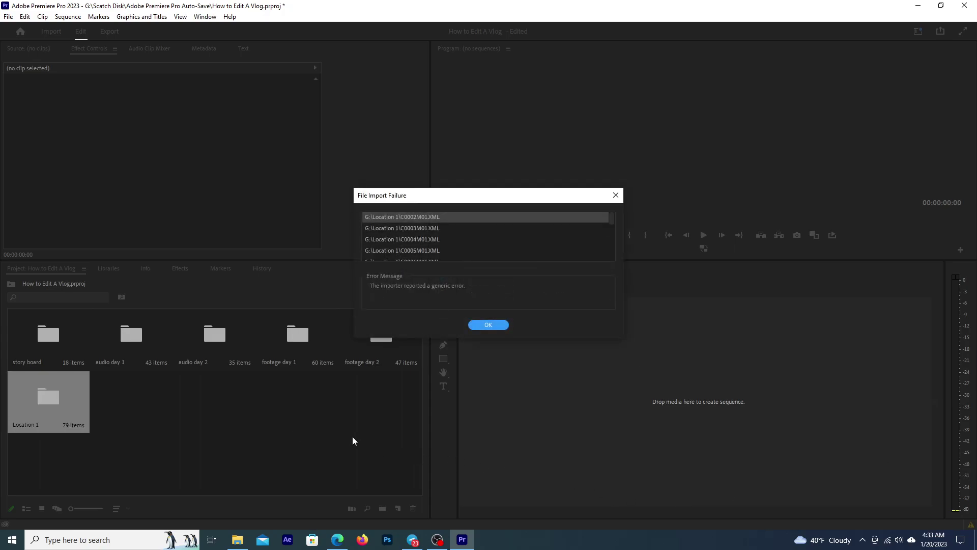
pyautogui.click(497, 326)
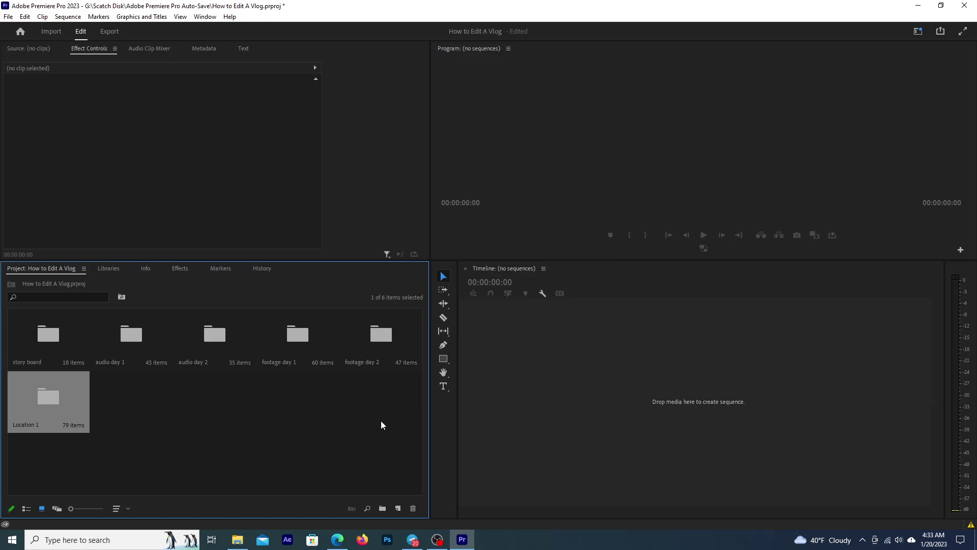
pyautogui.click(382, 420)
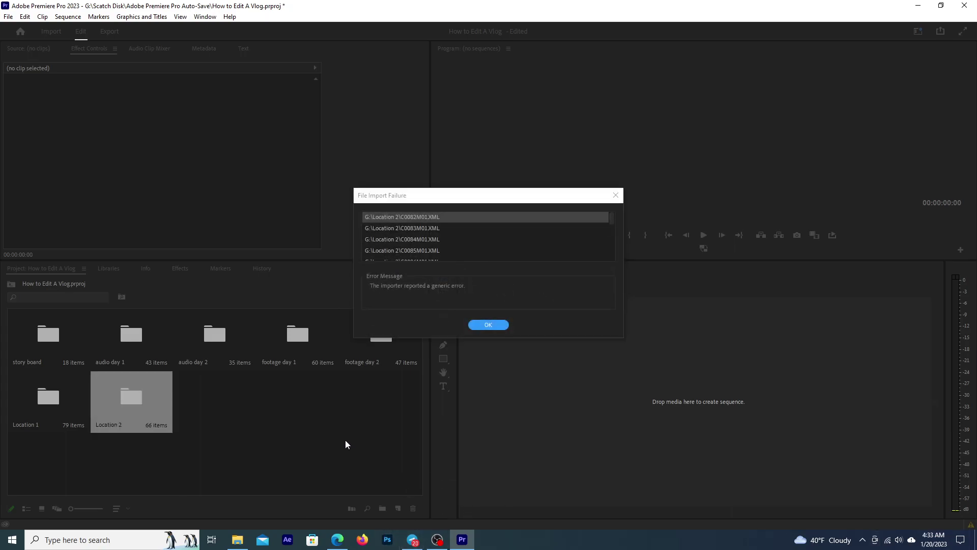
pyautogui.click(478, 325)
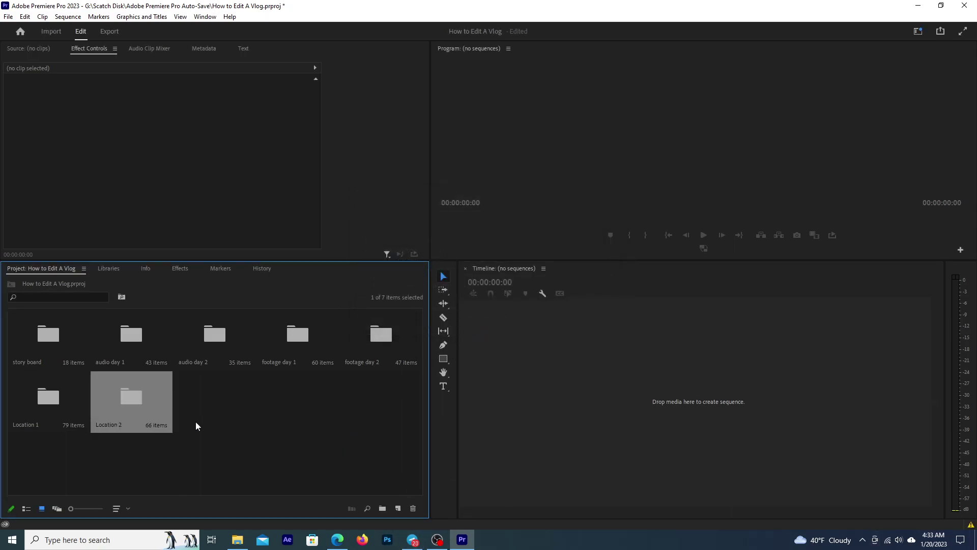
pyautogui.click(252, 433)
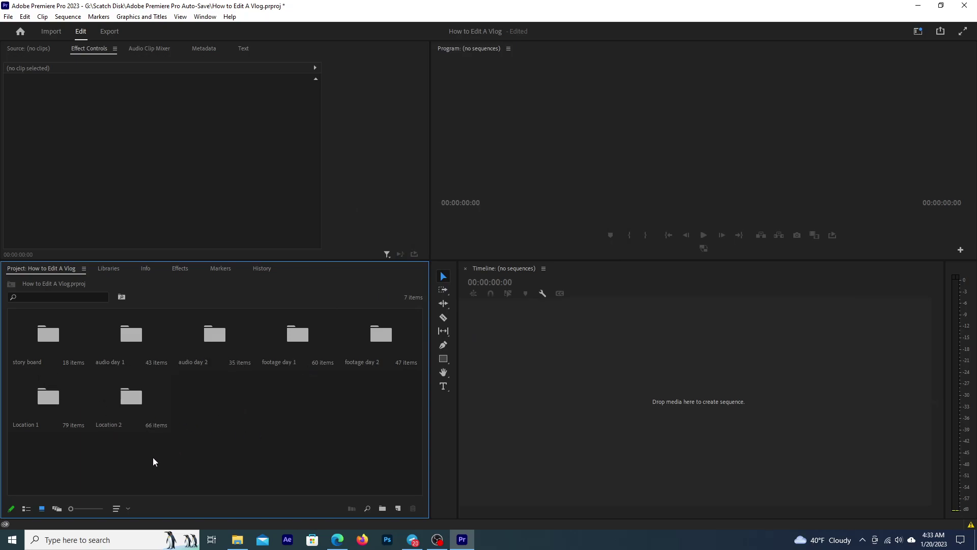
# Look through the clips in the Location 1 bin and return to the project's main bin list
pyautogui.click(75, 402)
pyautogui.doubleClick(75, 402)
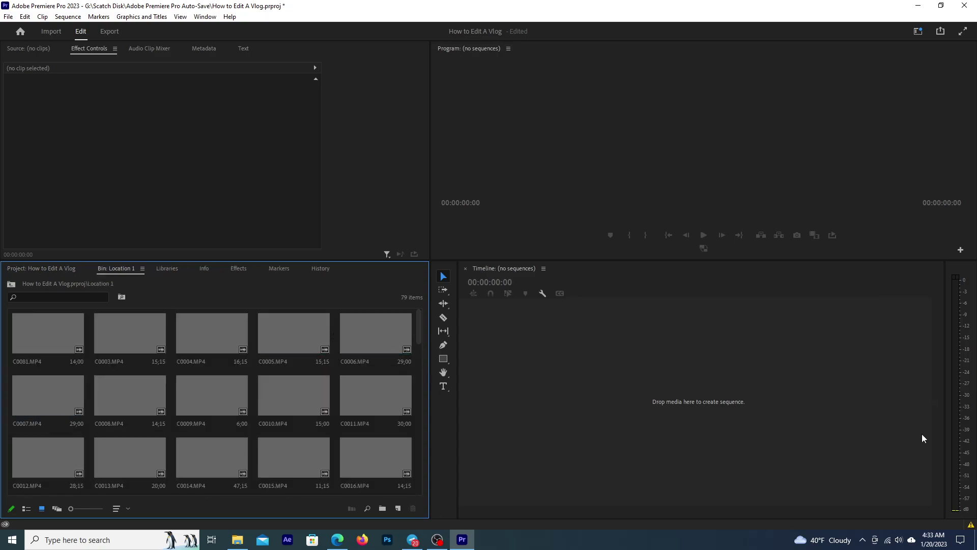
pyautogui.click(37, 268)
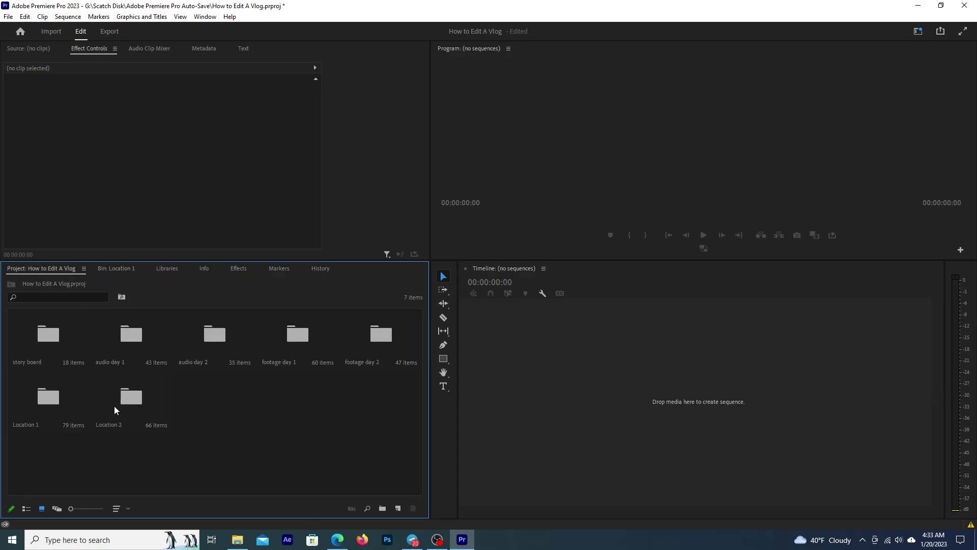
pyautogui.doubleClick(43, 399)
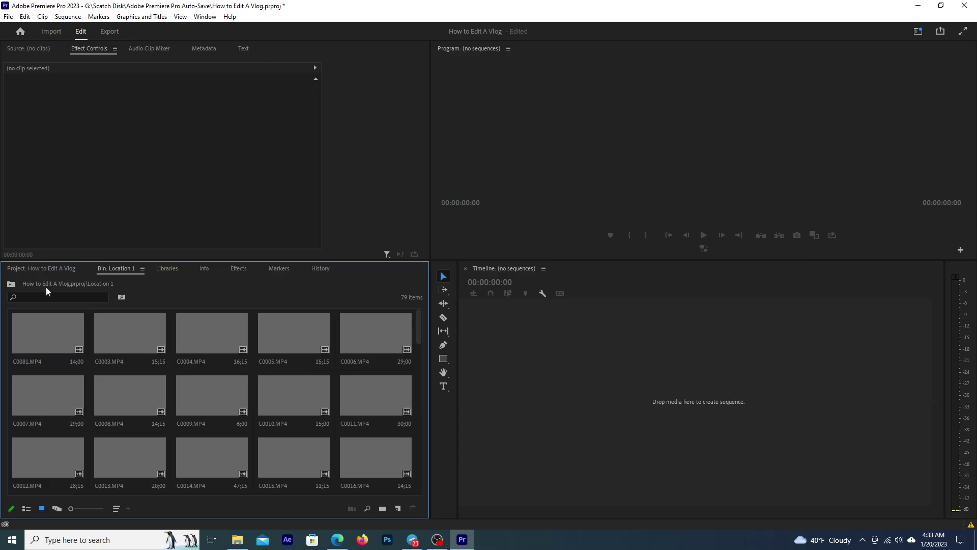
pyautogui.click(50, 271)
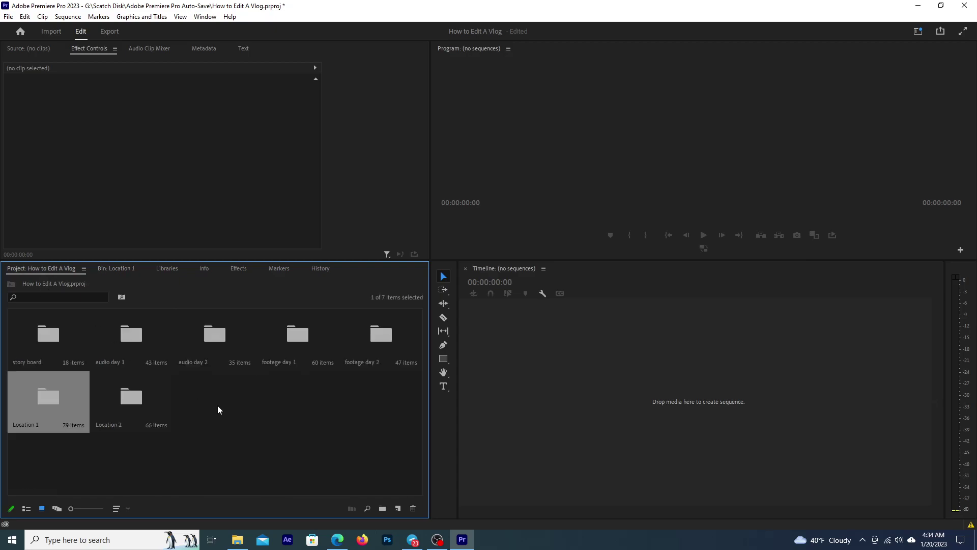
pyautogui.rightClick(284, 430)
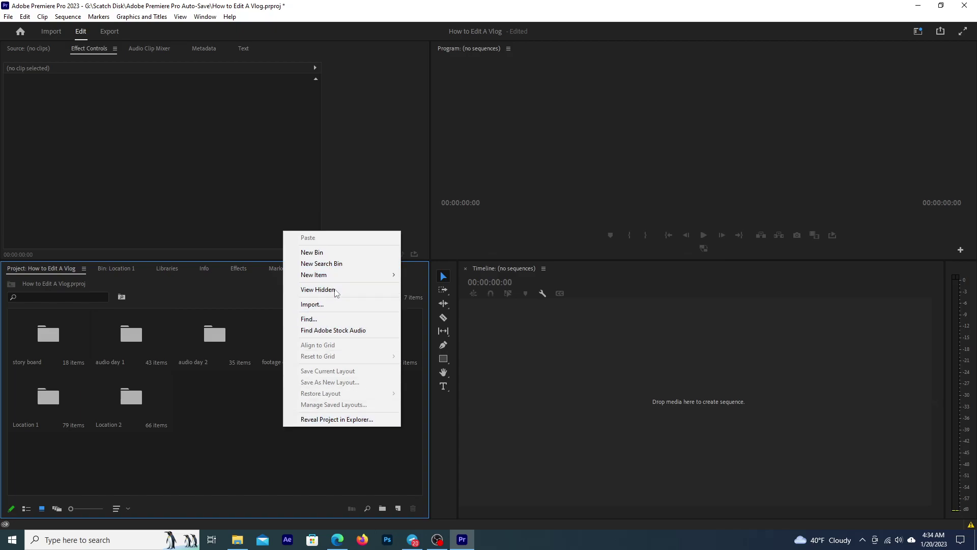
pyautogui.click(252, 406)
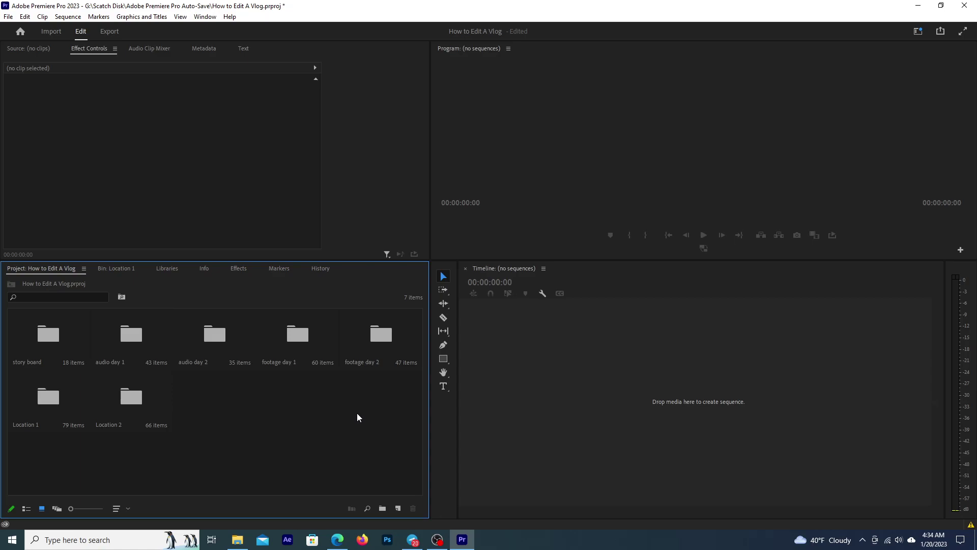
# Maximize the project panel and display its bins as a list with the largest icon size
pyautogui.press('`')
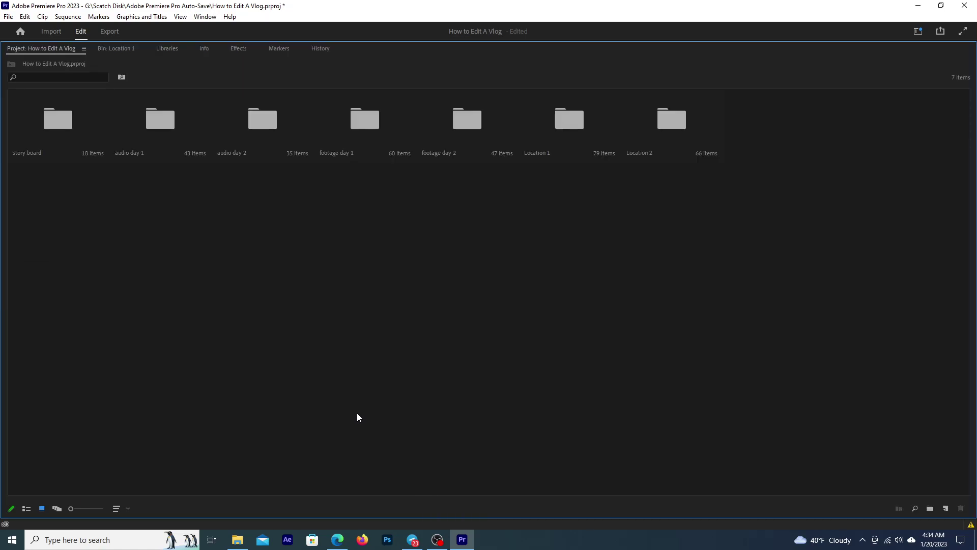
pyautogui.click(128, 509)
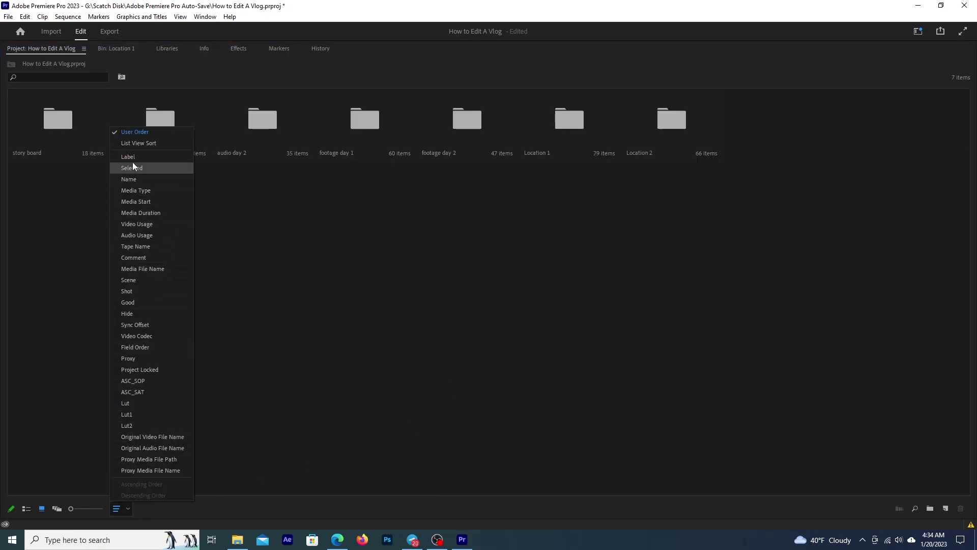
pyautogui.click(54, 511)
pyautogui.click(23, 509)
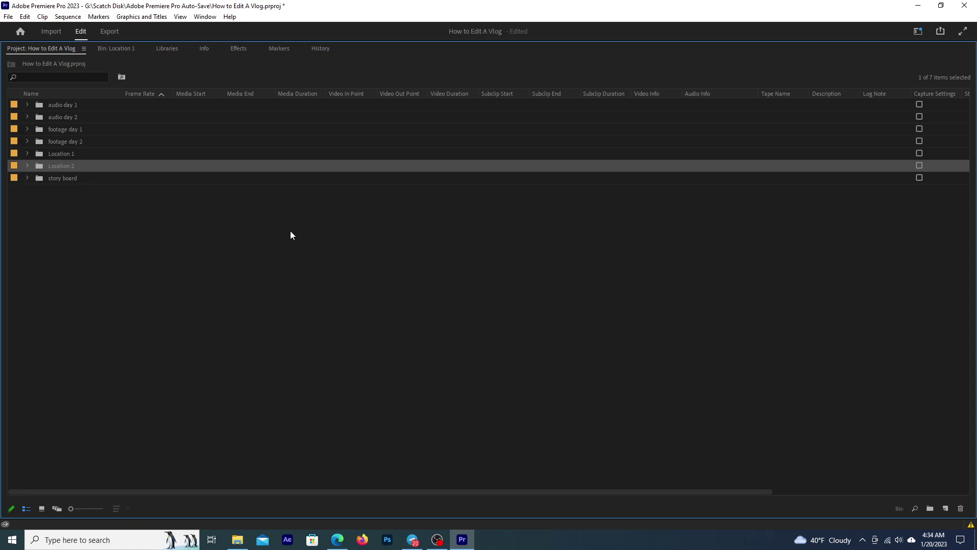
pyautogui.moveTo(70, 508); pyautogui.dragTo(126, 505)
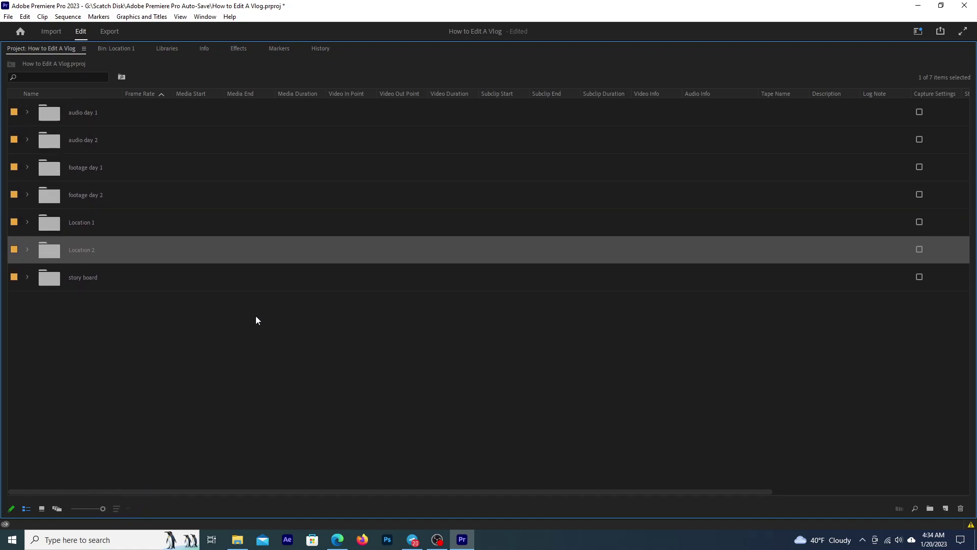
pyautogui.click(255, 316)
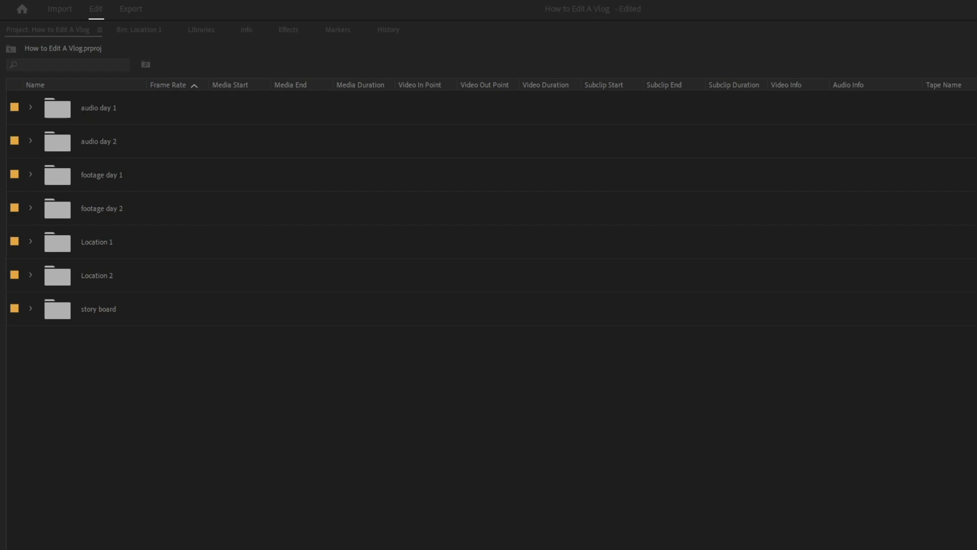
# Add the "Behind the scenes" bin to the project and clear the selection
pyautogui.press('Return')
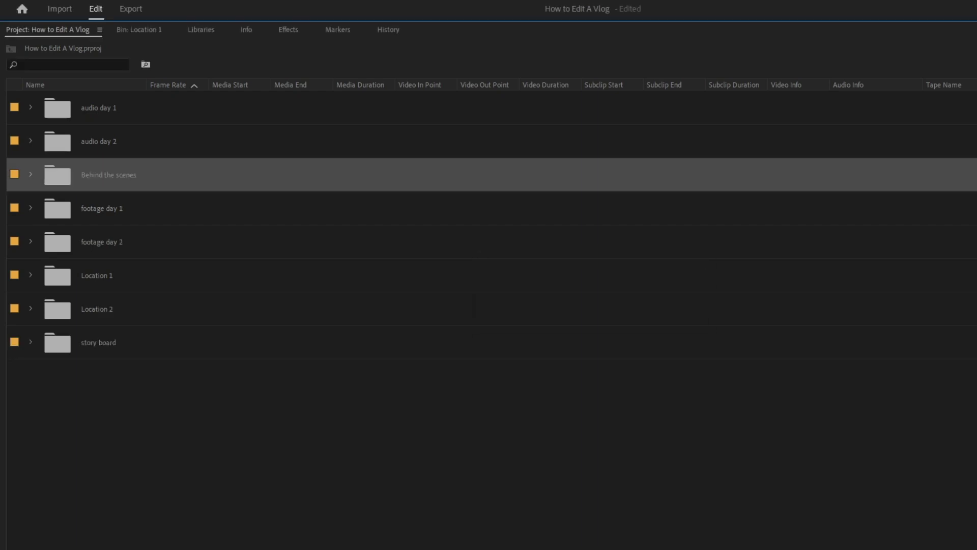
pyautogui.click(673, 448)
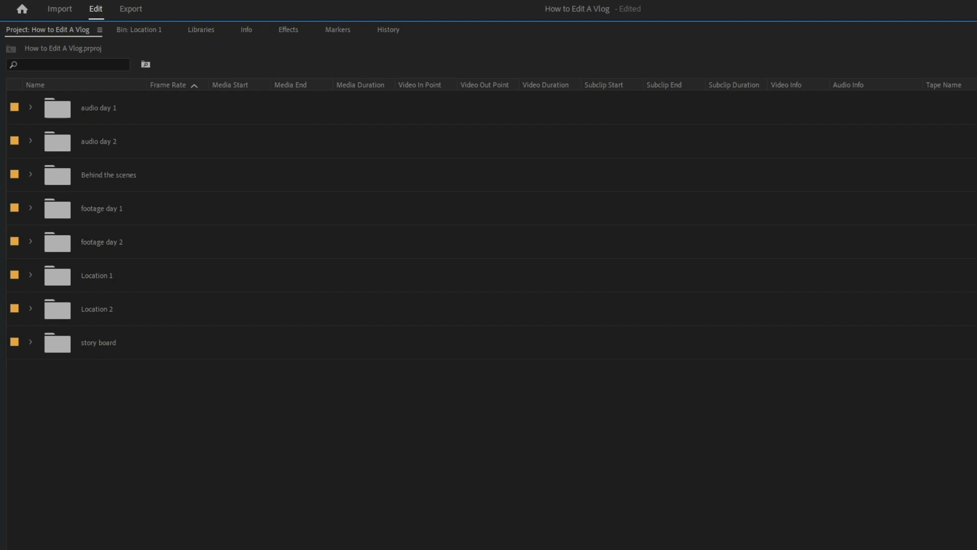
# Restore the normal panel layout and create a new sequence from the C0008.MP4 clip in the Location 1 bin
pyautogui.press('`')
pyautogui.scroll(-2, 85, 445)
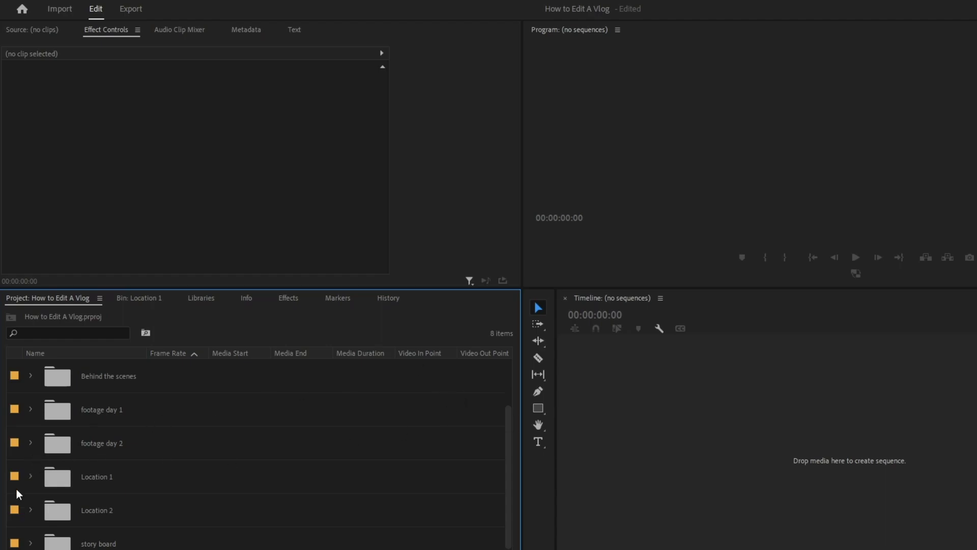
pyautogui.doubleClick(57, 475)
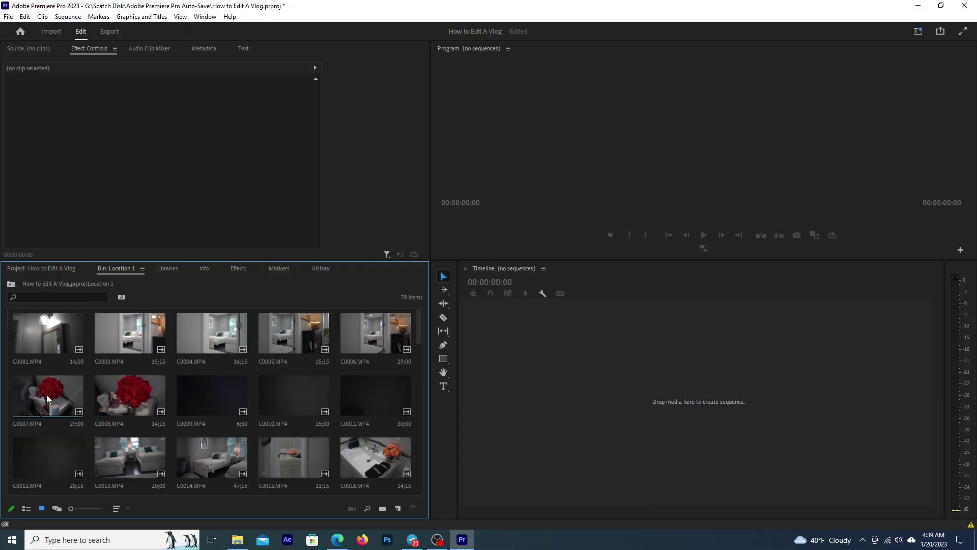
pyautogui.rightClick(104, 397)
pyautogui.click(157, 276)
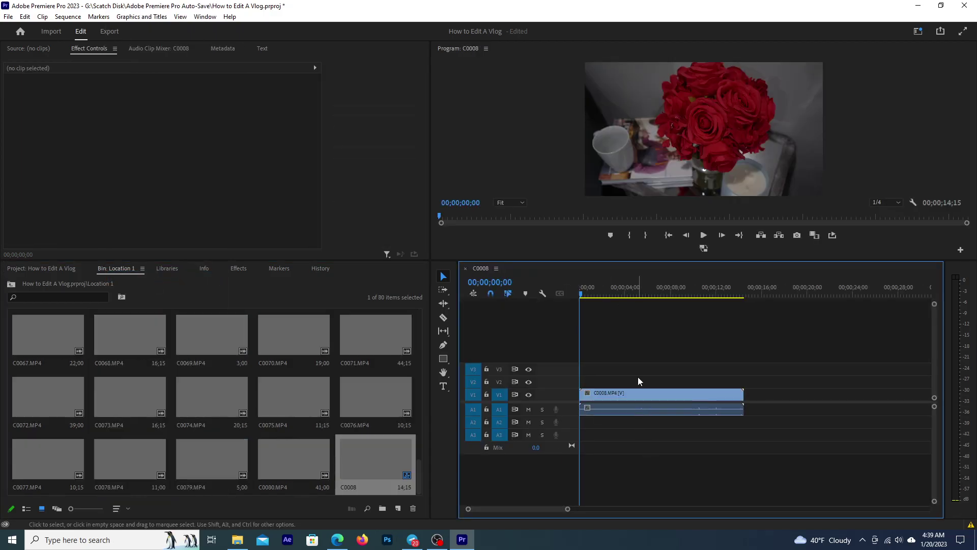
# Move the playhead to 00;00;03;02 and delete only the audio part of the C0008.MP4 clip from the sequence
pyautogui.click(615, 288)
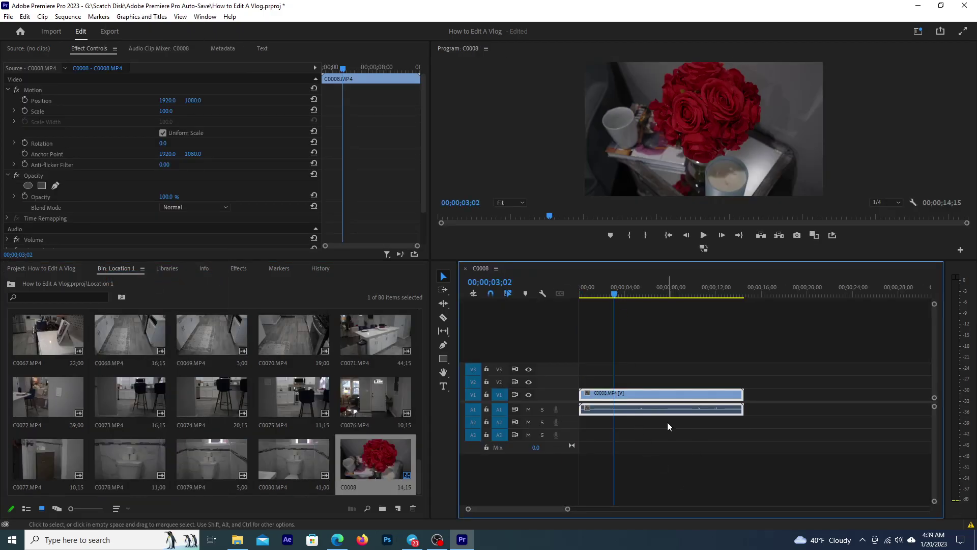
pyautogui.keyDown('alt'); pyautogui.click(659, 410); pyautogui.keyUp('alt')
pyautogui.press('Delete')
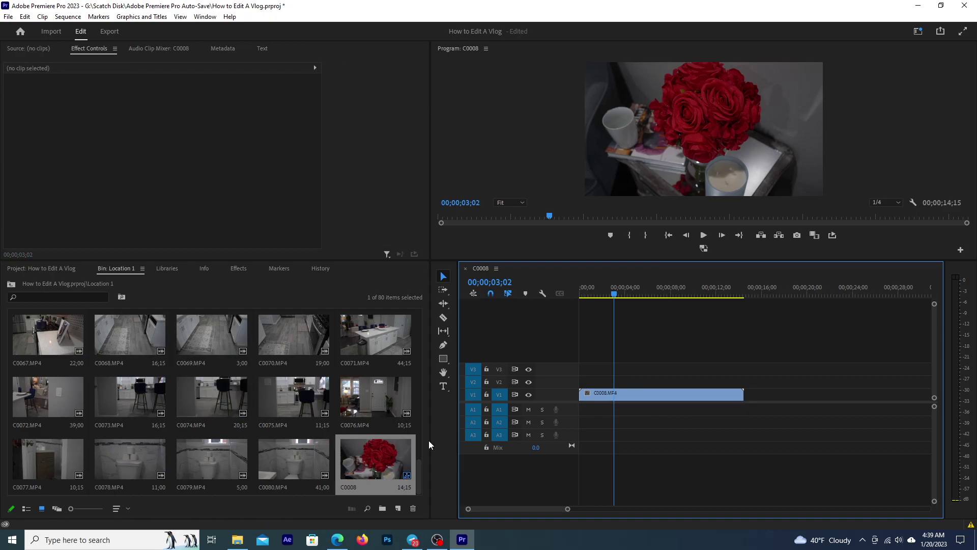
# Expand the audio day 1 bin in the project list and place its MONO-001 recording on track A1 at the sequence start
pyautogui.moveTo(419, 464); pyautogui.dragTo(429, 317)
pyautogui.scroll(-10, 392, 460)
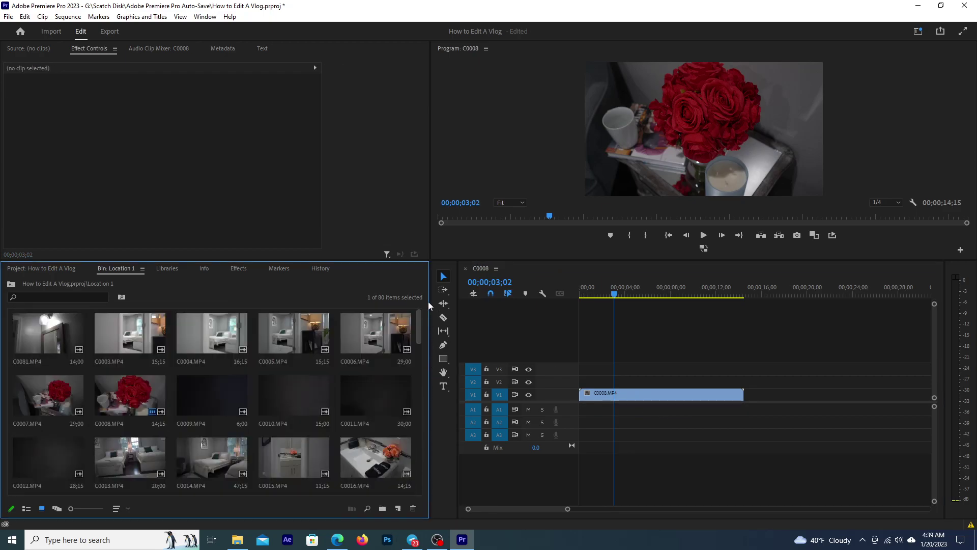
pyautogui.click(51, 269)
pyautogui.scroll(2, 92, 415)
pyautogui.click(27, 333)
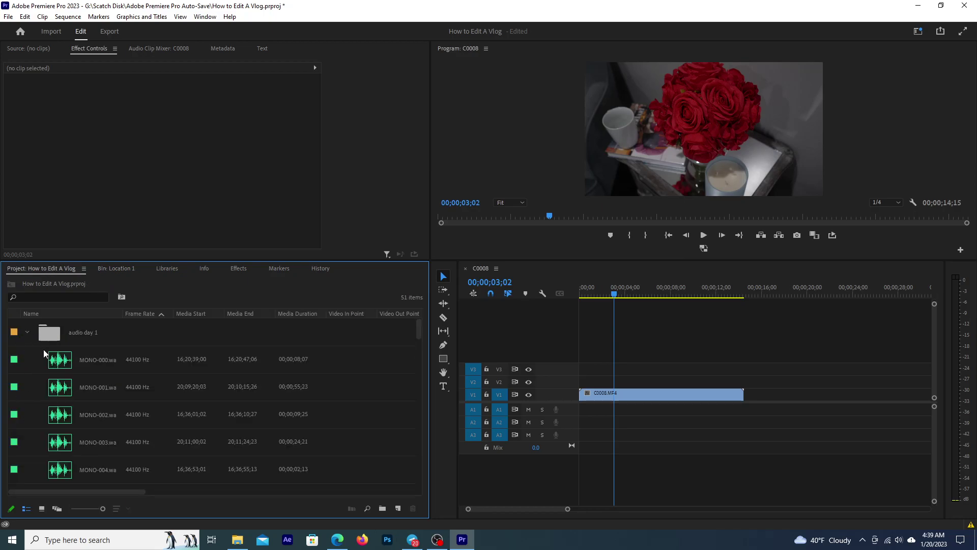
pyautogui.moveTo(54, 391); pyautogui.dragTo(577, 410)
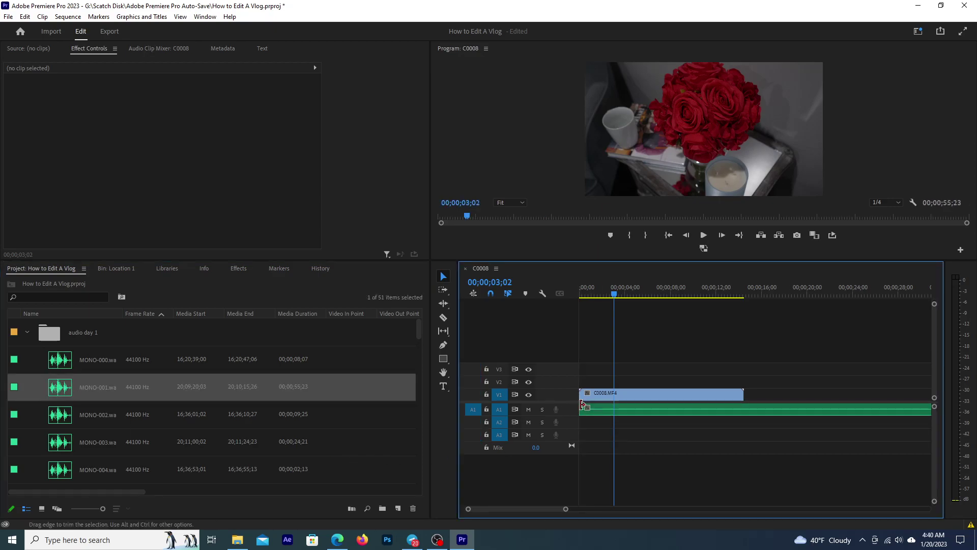
# Trim the MONO-001 audio to end together with the C0008.MP4 video clip and collapse the audio day 1 bin
pyautogui.press('-')
pyautogui.press('-')
pyautogui.moveTo(736, 409); pyautogui.dragTo(620, 409)
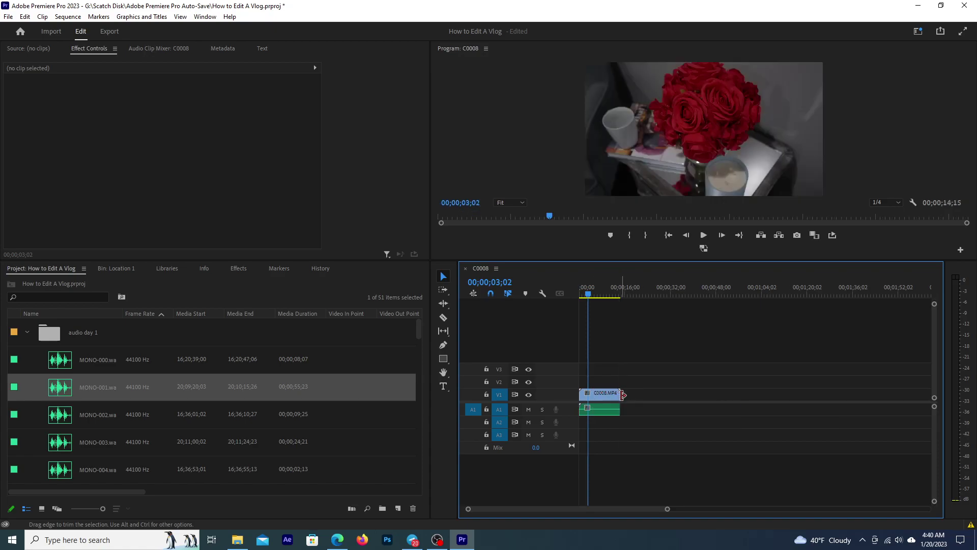
pyautogui.click(30, 336)
pyautogui.click(27, 331)
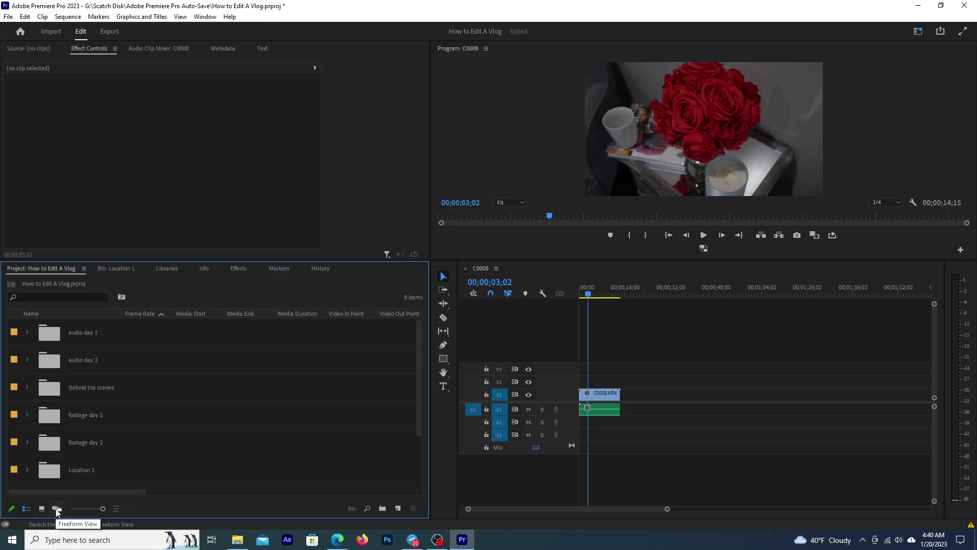
# Look through the contents of the footage day 1 and audio day 1 bins and collapse both again
pyautogui.click(27, 414)
pyautogui.scroll(-2, 94, 435)
pyautogui.scroll(2, 93, 377)
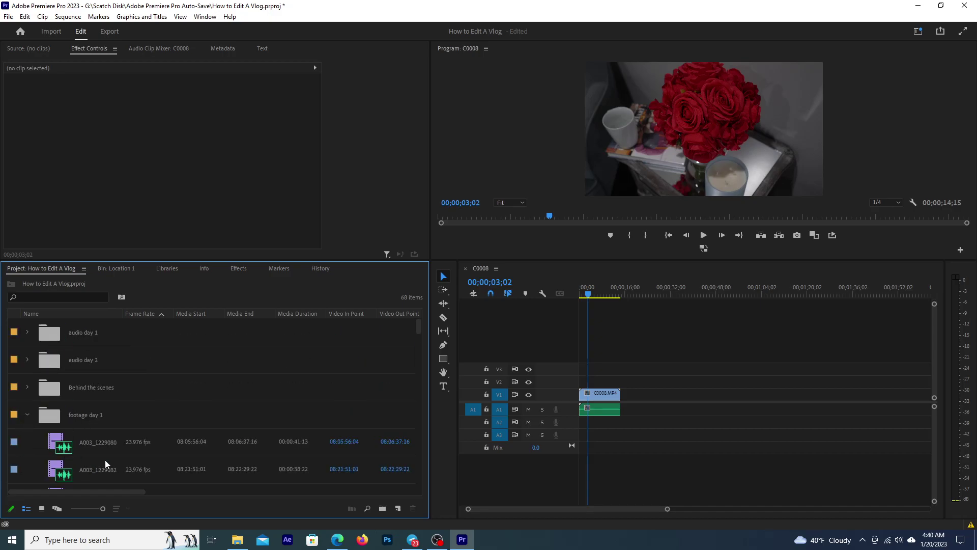
pyautogui.click(26, 332)
pyautogui.click(27, 331)
pyautogui.click(27, 415)
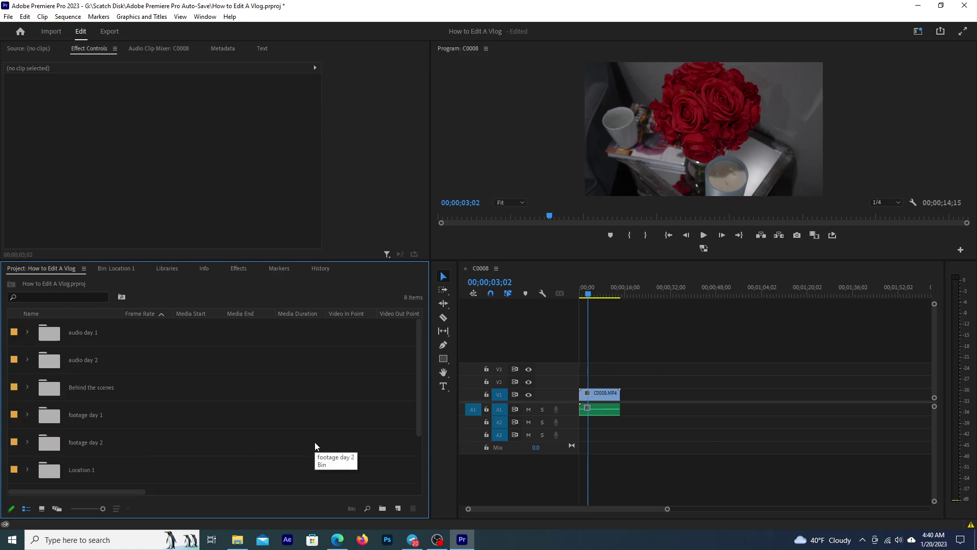
# Move the playhead to 00;00;05;16 and view the commands available for the video and audio clips selected together
pyautogui.click(595, 295)
pyautogui.moveTo(606, 373); pyautogui.dragTo(610, 430)
pyautogui.rightClick(604, 395)
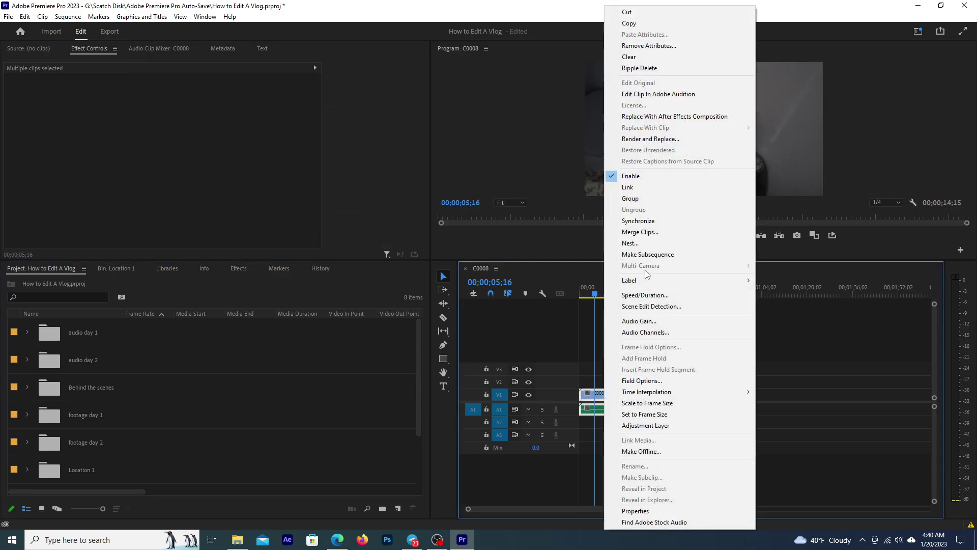
pyautogui.click(589, 326)
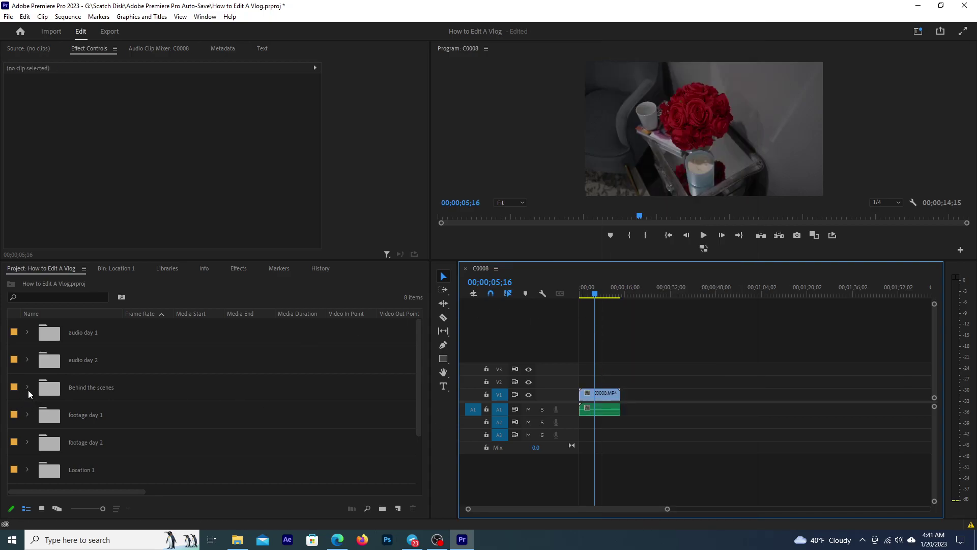
# Add C0004.MP4 from the Location 1 bin after a gap behind the first clip, and park the playhead at 00;00;53;03
pyautogui.click(28, 414)
pyautogui.click(28, 415)
pyautogui.scroll(-2, 29, 419)
pyautogui.click(28, 414)
pyautogui.moveTo(63, 476); pyautogui.dragTo(643, 407)
pyautogui.click(664, 295)
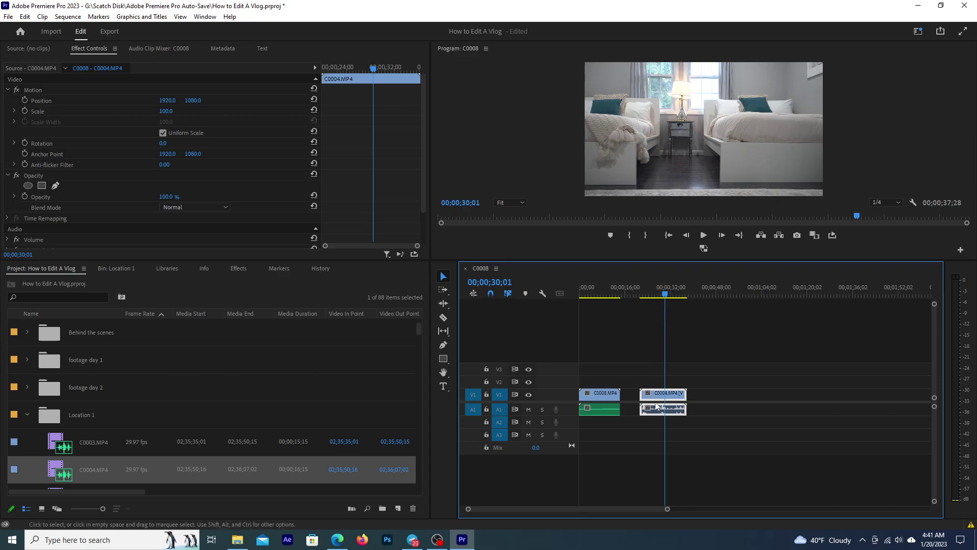
pyautogui.click(28, 414)
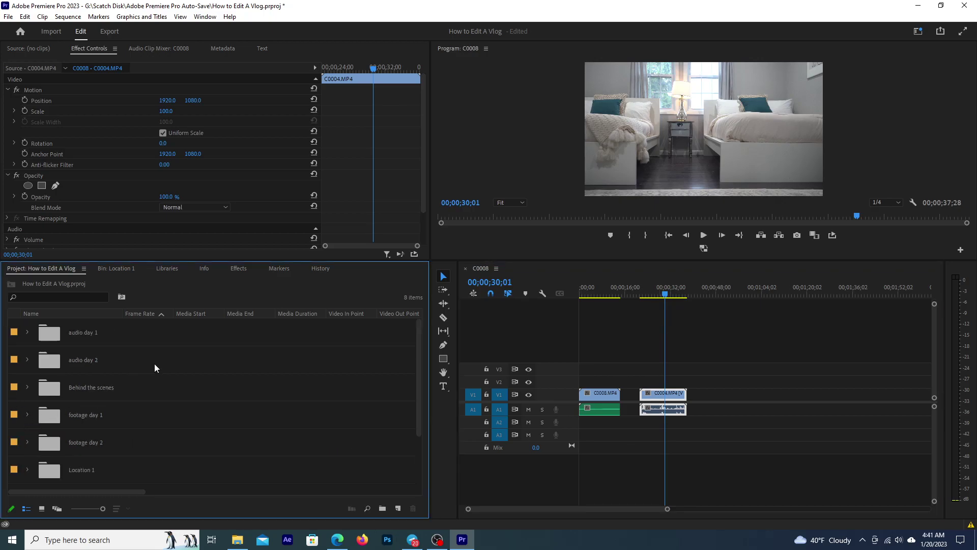
pyautogui.click(731, 291)
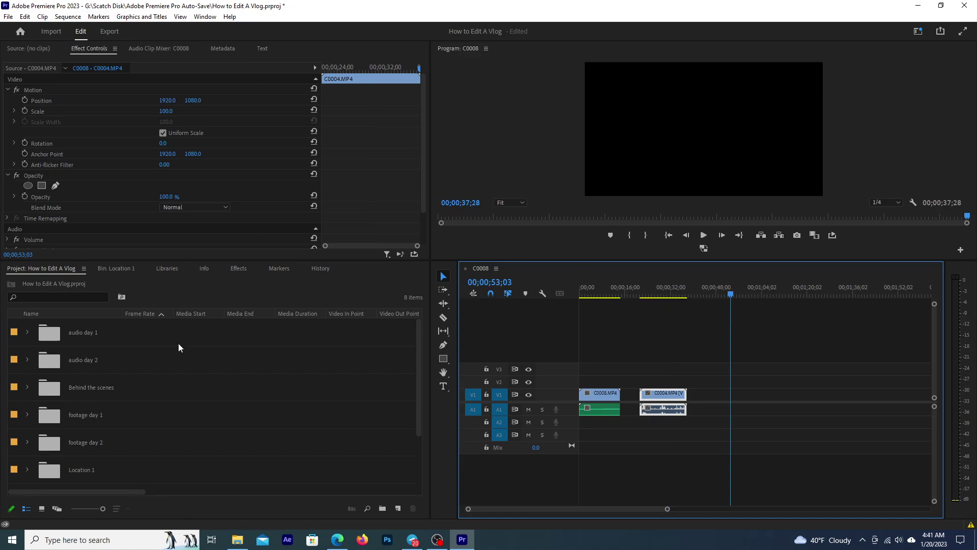
# Shrink the project list icons to the smallest size and create a new sequence named "edits" with the custom shorts preset
pyautogui.moveTo(103, 508); pyautogui.dragTo(71, 508)
pyautogui.rightClick(110, 435)
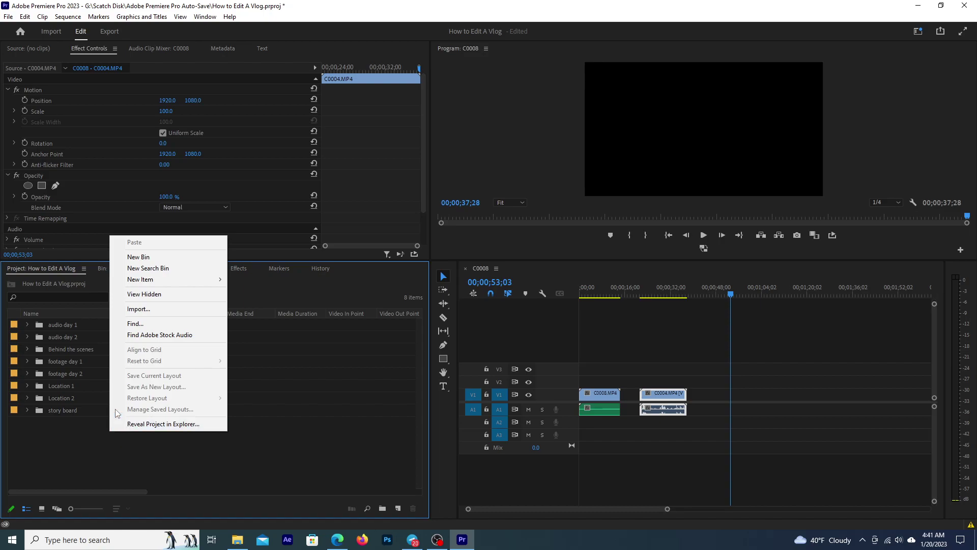
pyautogui.moveTo(153, 283)
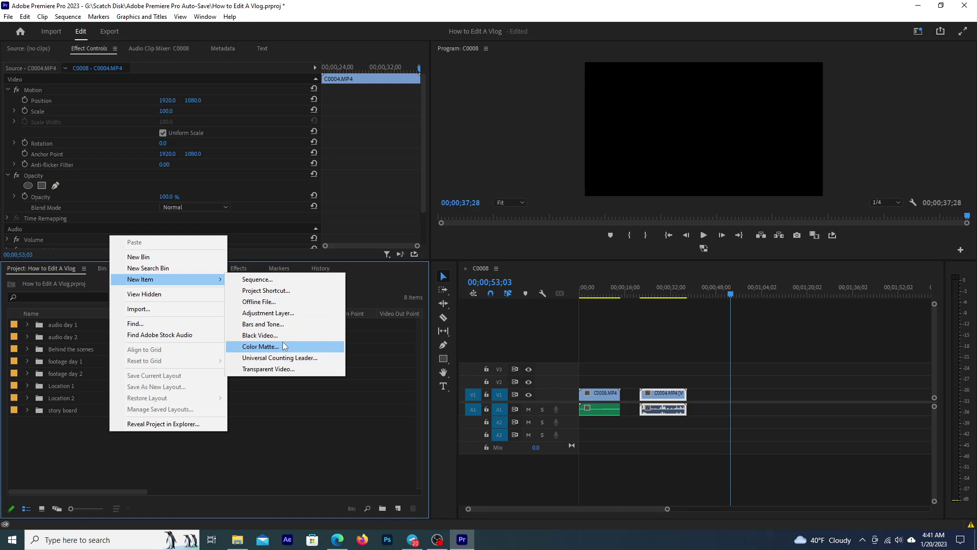
pyautogui.click(258, 279)
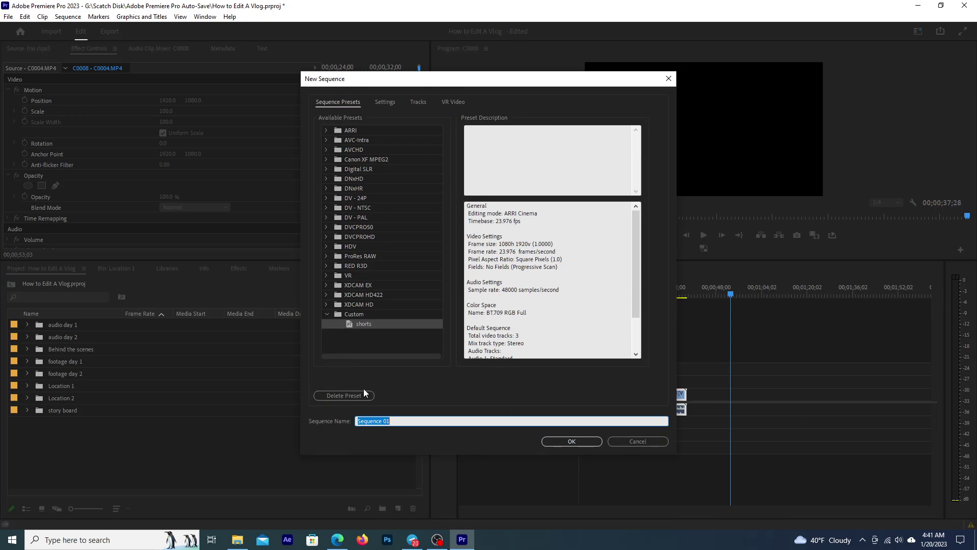
pyautogui.click(485, 420)
pyautogui.tripleClick(486, 420)
pyautogui.write('edits')
pyautogui.click(561, 444)
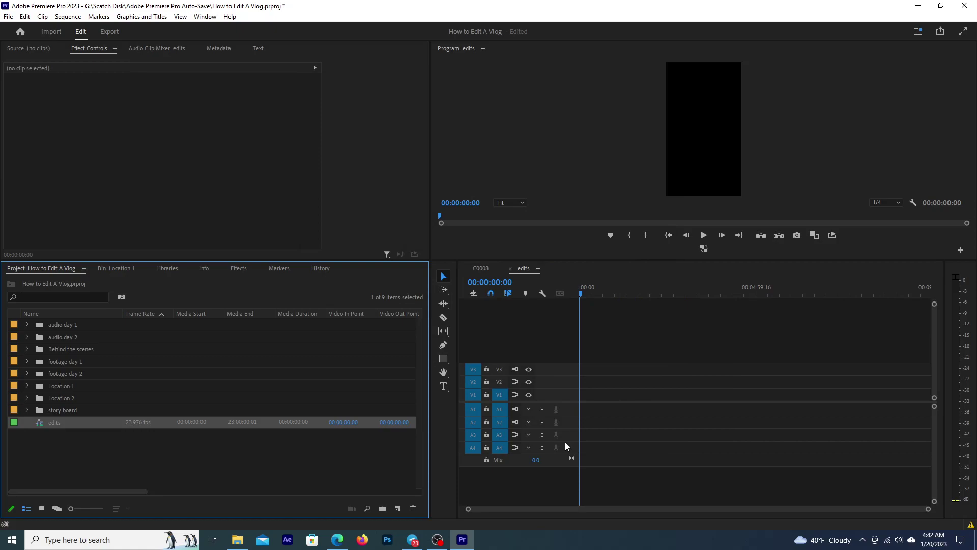
pyautogui.click(78, 477)
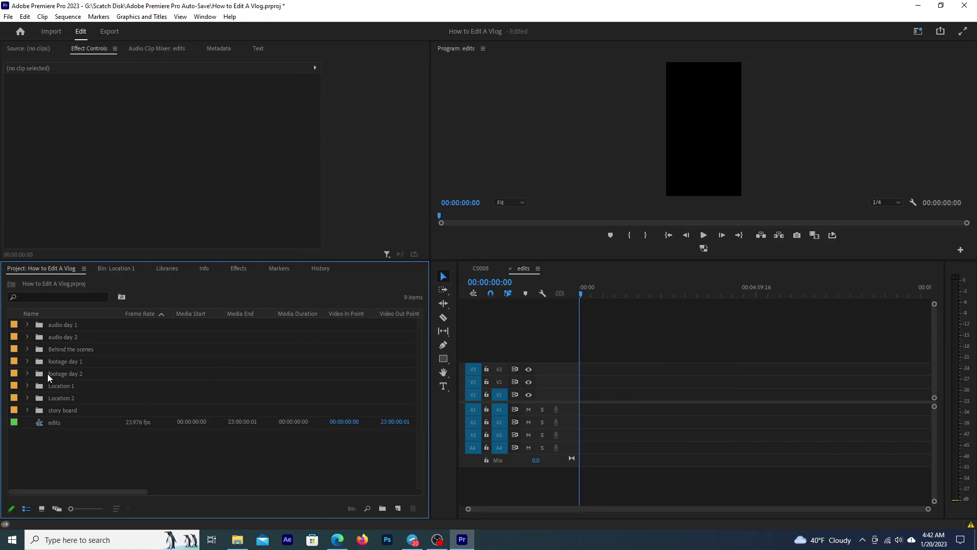
# Expand the Behind the scenes bin and open IMG_1273.MOV in the Source monitor
pyautogui.click(28, 349)
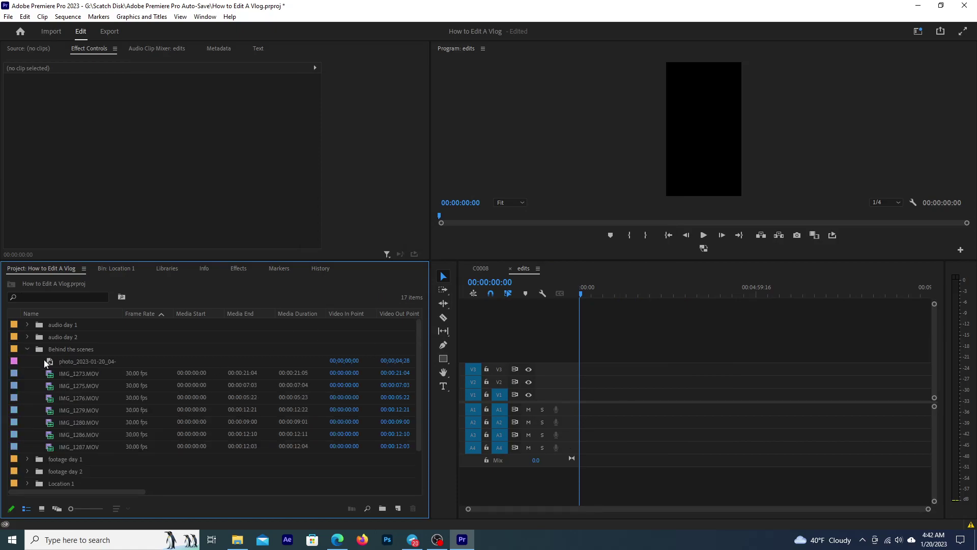
pyautogui.click(53, 375)
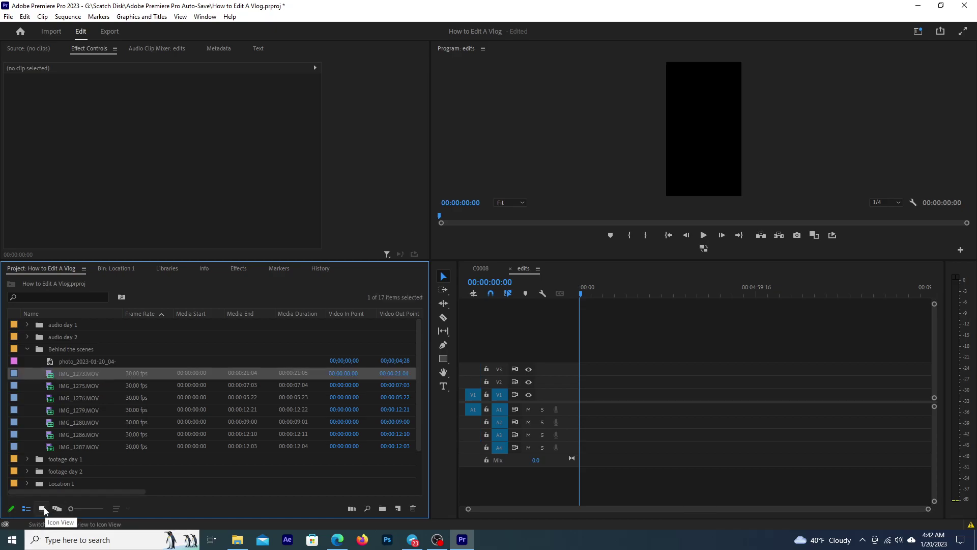
pyautogui.click(62, 377)
pyautogui.doubleClick(53, 375)
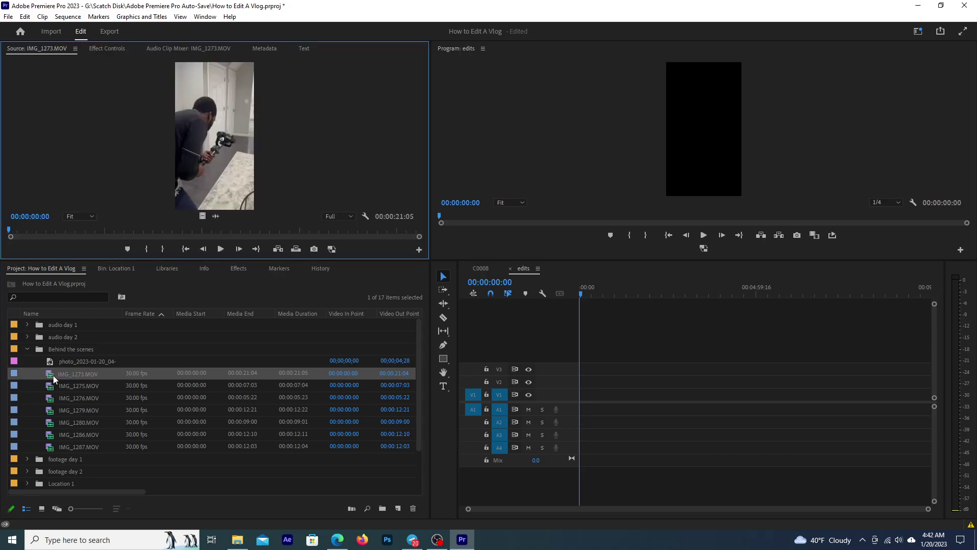
# Try adding IMG_1273.MOV to the edits sequence with the existing sequence settings kept, and delete the placed clip
pyautogui.moveTo(54, 377); pyautogui.dragTo(567, 395)
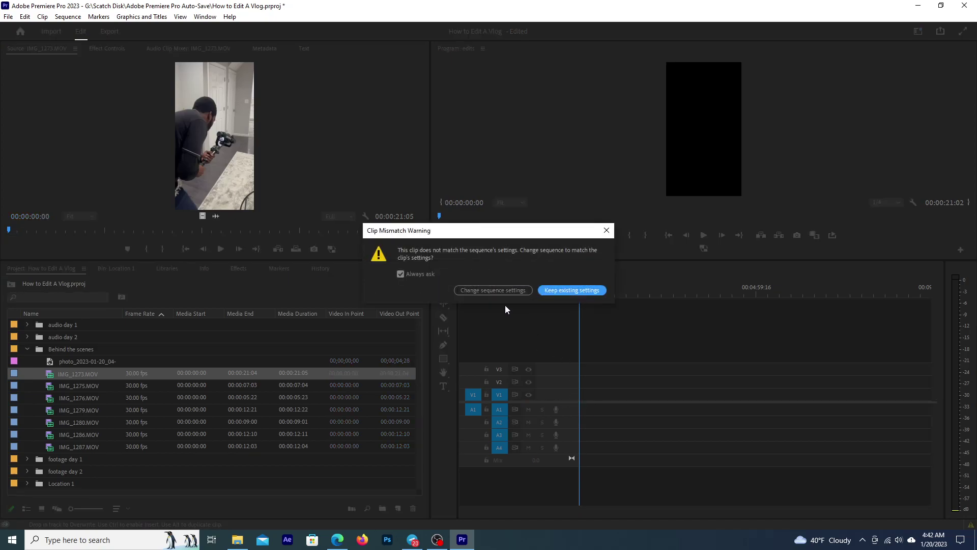
pyautogui.click(550, 291)
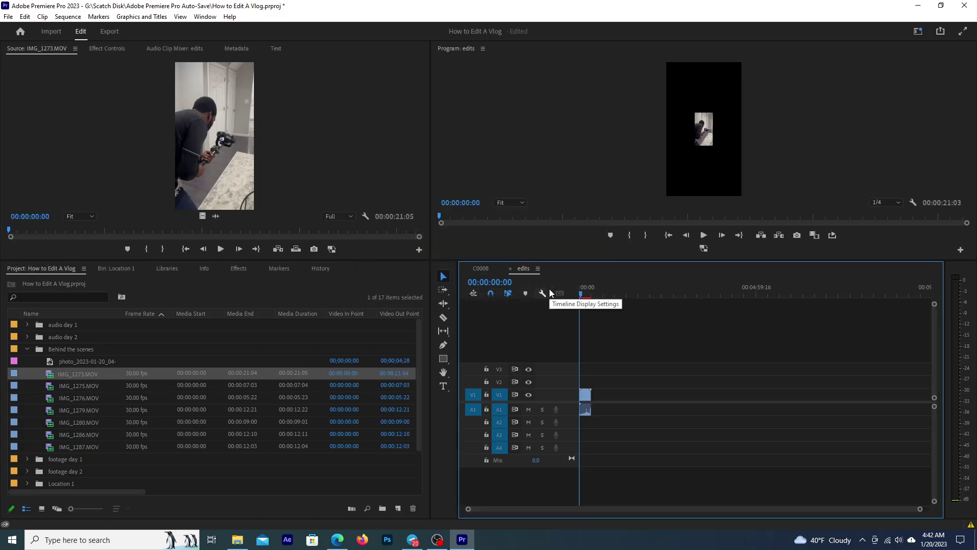
pyautogui.click(586, 396)
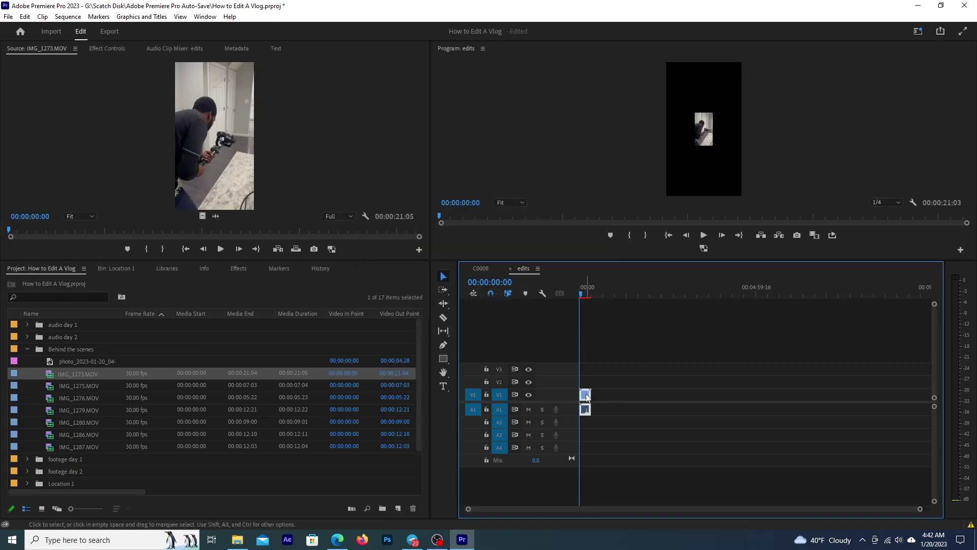
pyautogui.press('Delete')
# Add IMG_1273.MOV to the start of the edits sequence, changing the sequence settings to match, and collapse the Behind the scenes bin
pyautogui.moveTo(49, 377); pyautogui.dragTo(588, 400)
pyautogui.click(492, 292)
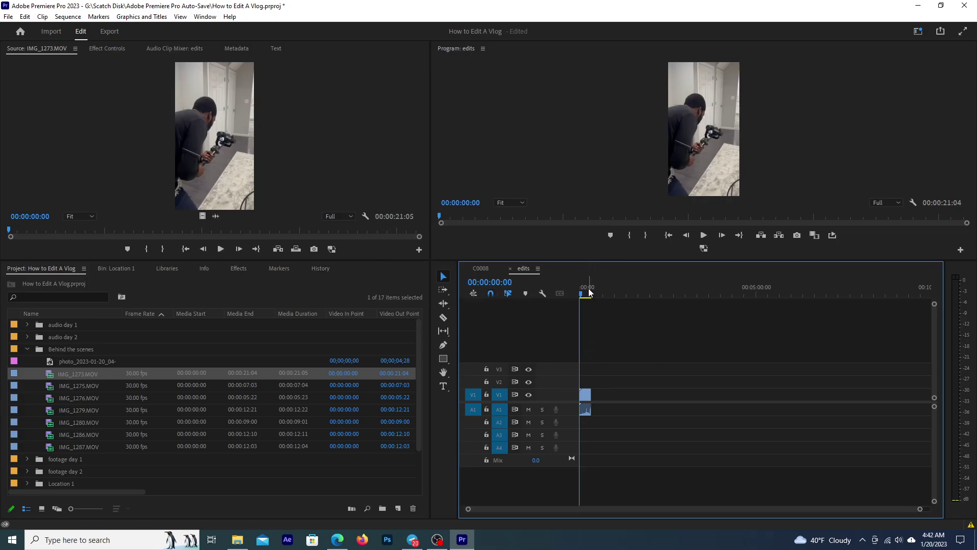
pyautogui.click(27, 349)
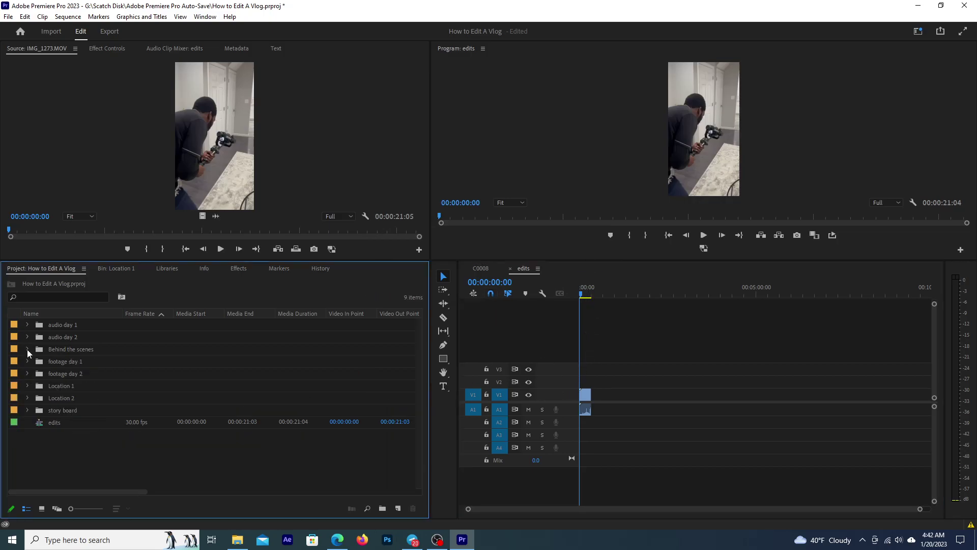
# Expand the Location 1 bin and preview the C0003.MP4 and C0004.MP4 clips in the Source monitor
pyautogui.click(27, 386)
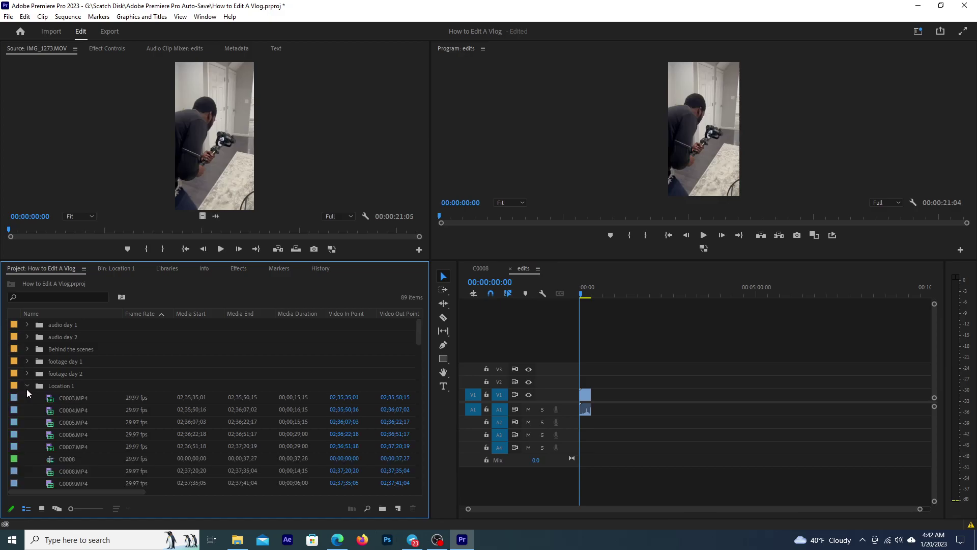
pyautogui.doubleClick(48, 398)
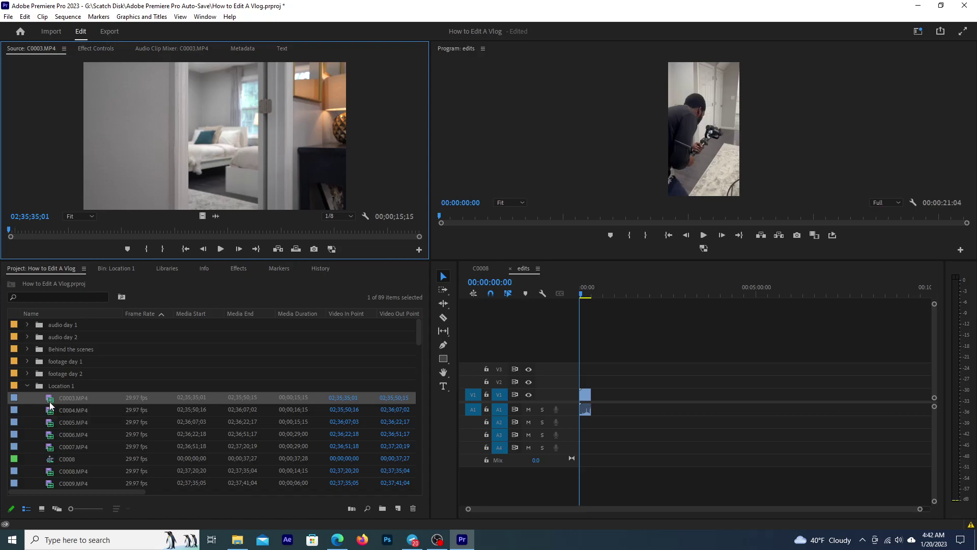
pyautogui.doubleClick(53, 411)
# Try stacking C0004.MP4 on track V2 above the IMG_1273.MOV clip, and delete it from the sequence
pyautogui.moveTo(53, 414); pyautogui.dragTo(577, 382)
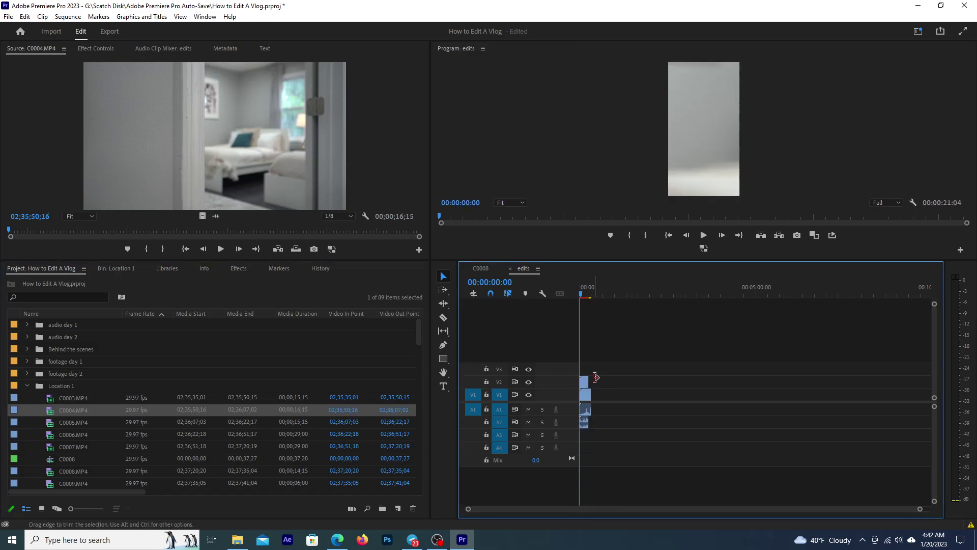
pyautogui.click(586, 383)
pyautogui.press('Delete')
# Play the edits sequence up to 00:00:02:26, and preview the C0007, C0008, C0012 and C0017 MP4 clips from the Location 1 bin
pyautogui.press('space')
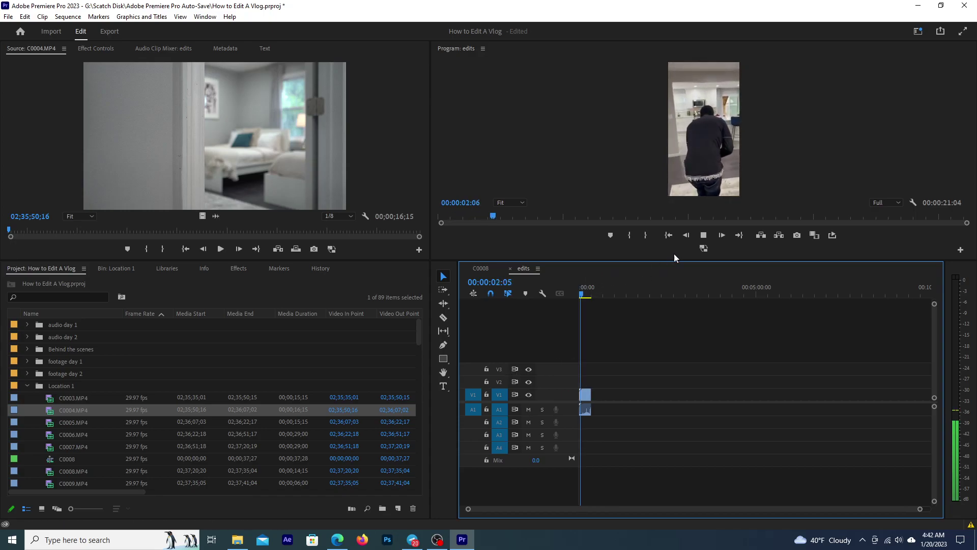
pyautogui.click(703, 235)
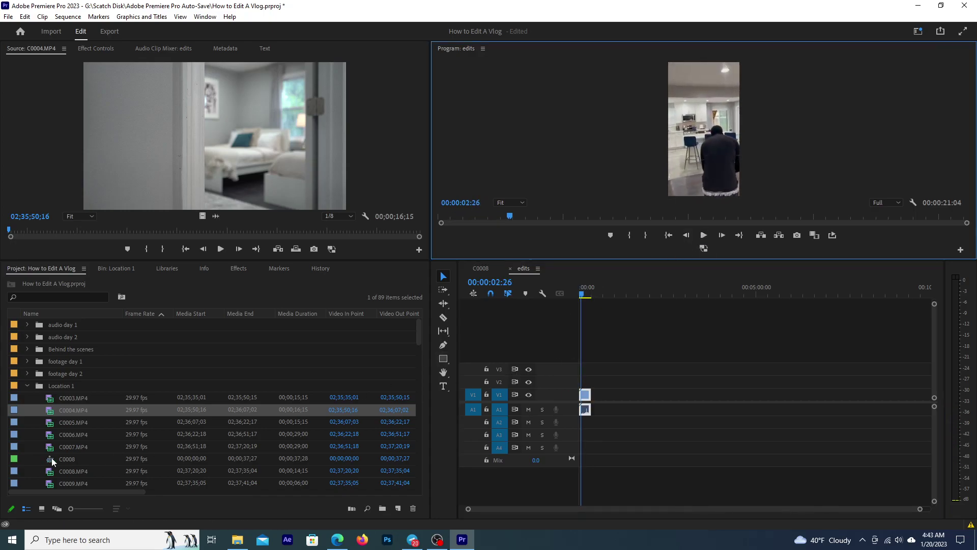
pyautogui.click(71, 448)
pyautogui.doubleClick(49, 448)
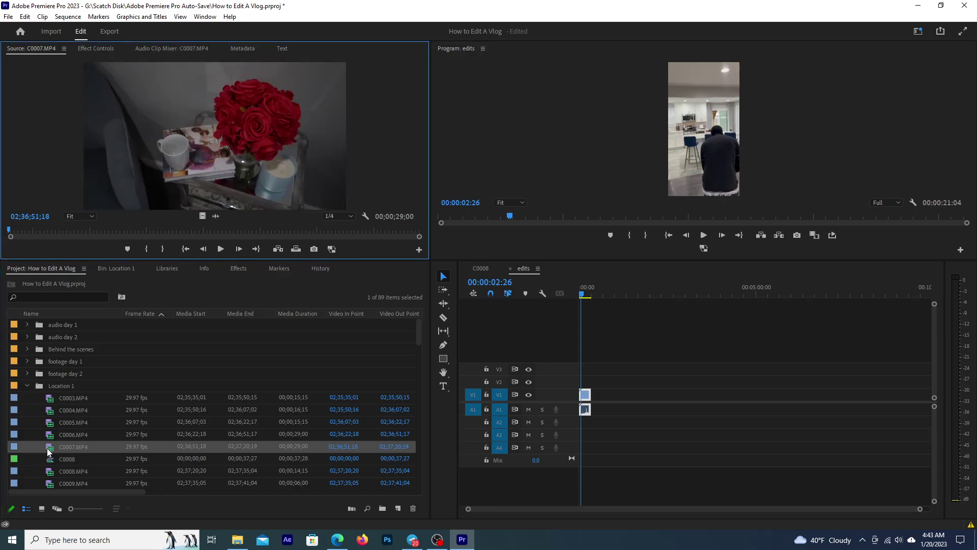
pyautogui.click(50, 473)
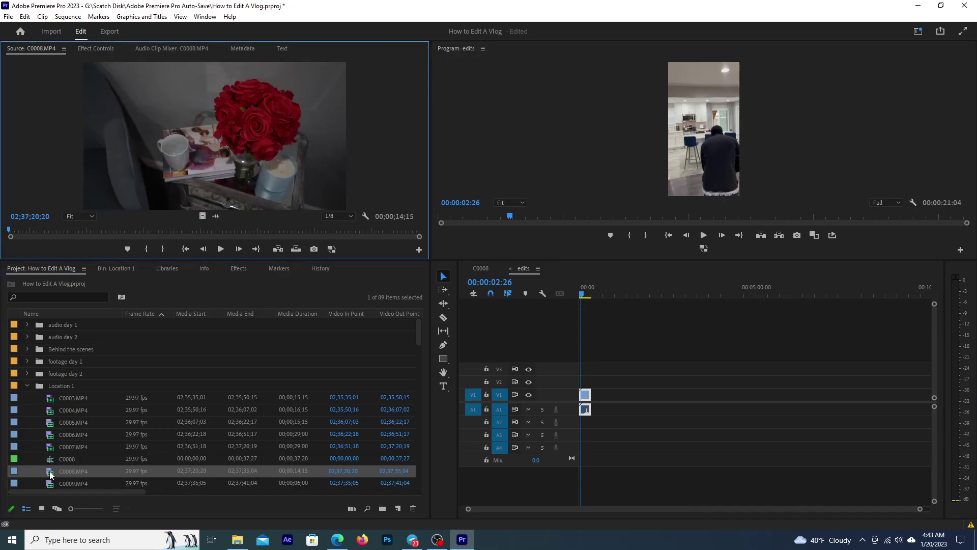
pyautogui.doubleClick(51, 472)
pyautogui.scroll(-3, 57, 435)
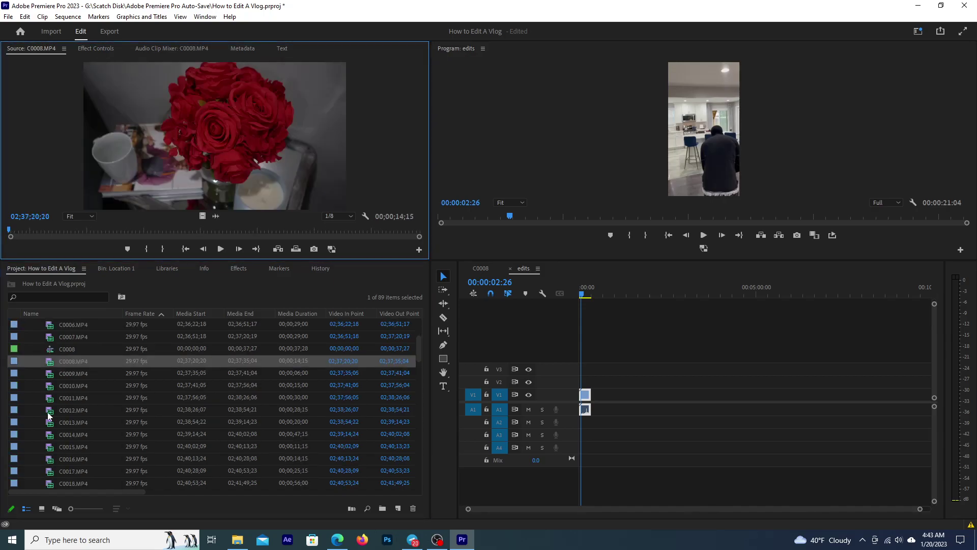
pyautogui.doubleClick(49, 415)
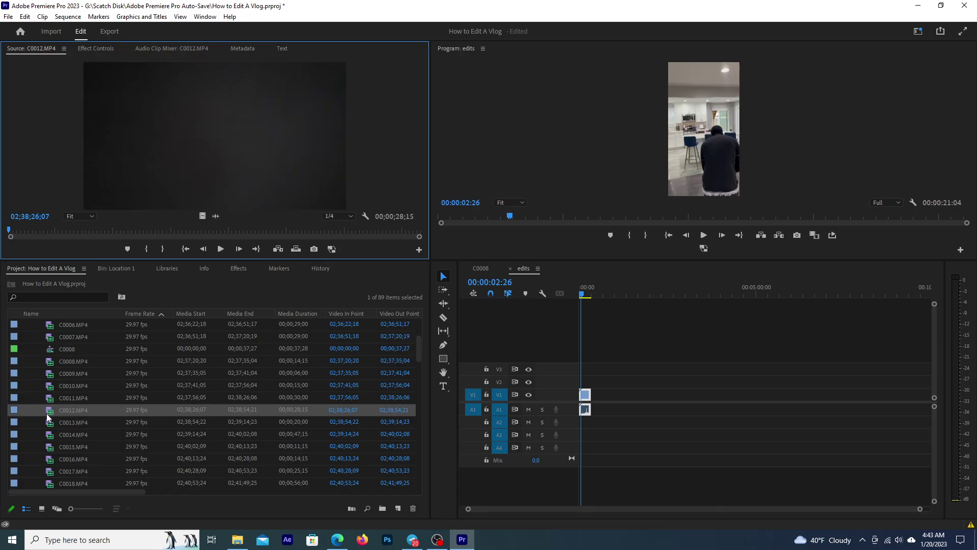
pyautogui.doubleClick(51, 472)
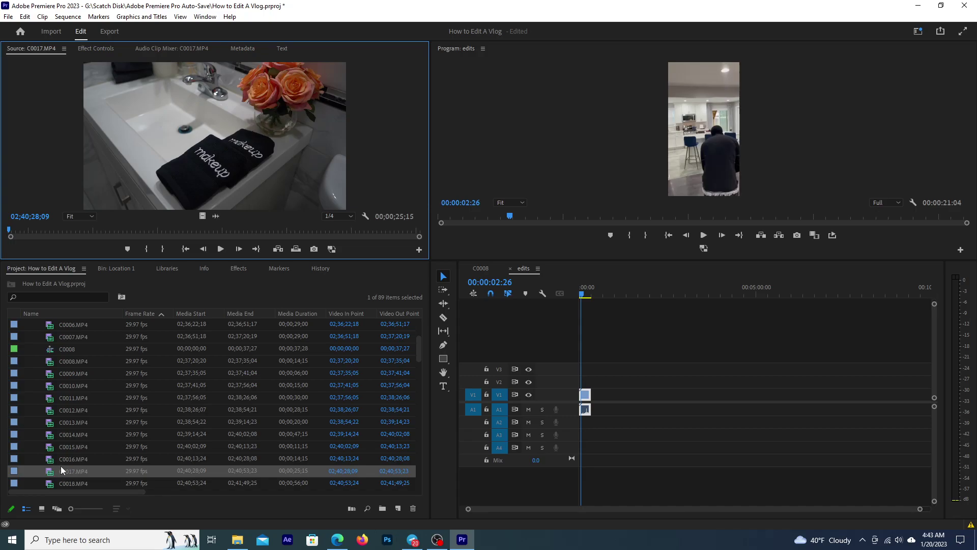
# Preview the C0024, C0026, C0034, C0031, C0029 and C0036 MP4 clips from the Location 1 bin in the Source monitor
pyautogui.scroll(-3, 59, 471)
pyautogui.doubleClick(50, 451)
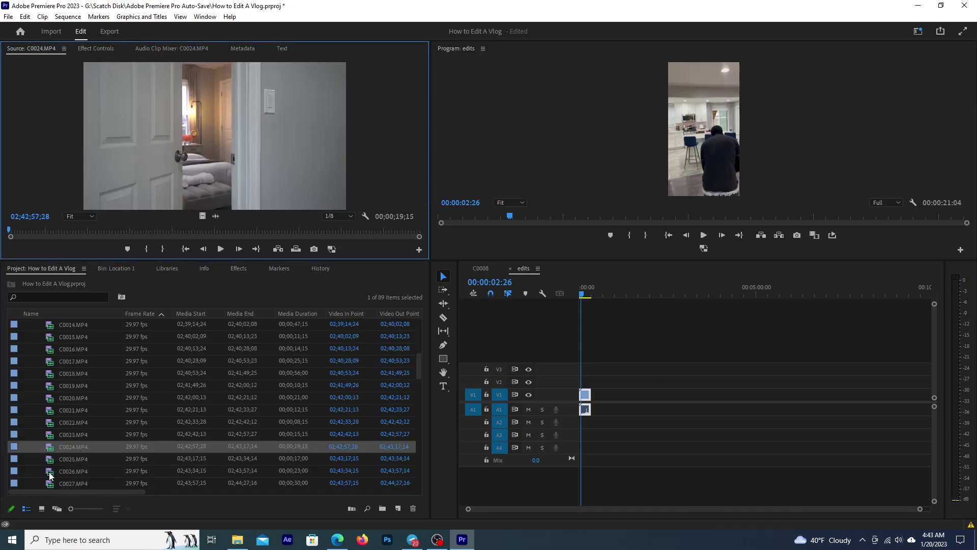
pyautogui.doubleClick(50, 472)
pyautogui.scroll(-3, 53, 475)
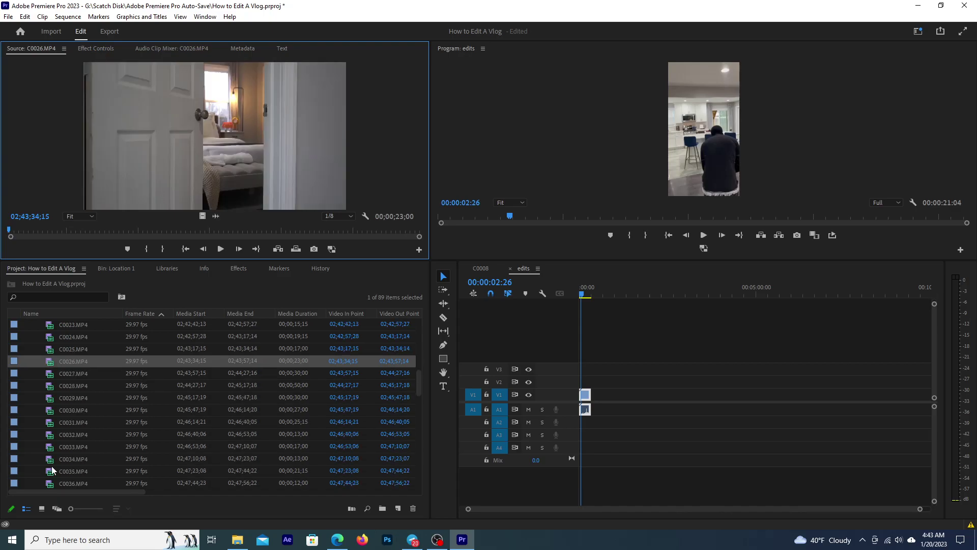
pyautogui.doubleClick(50, 462)
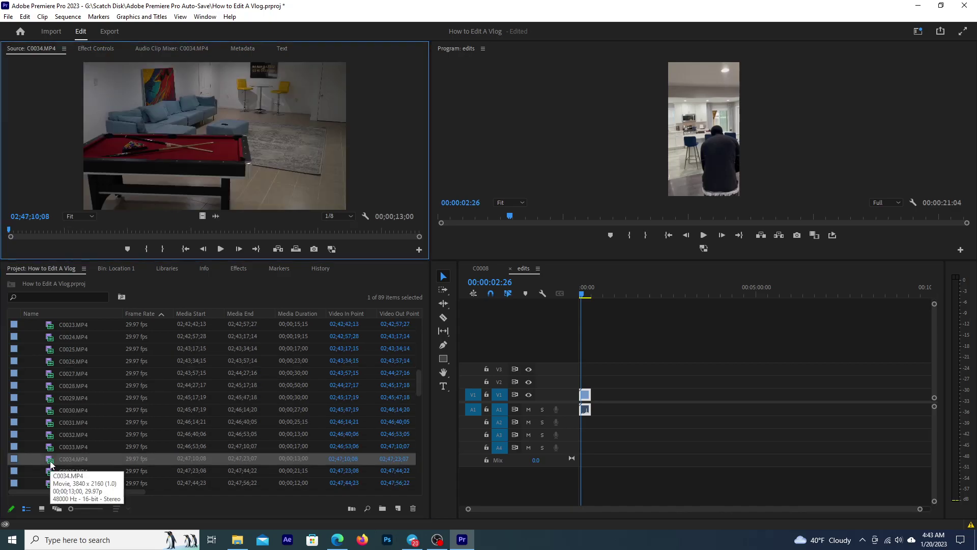
pyautogui.doubleClick(53, 424)
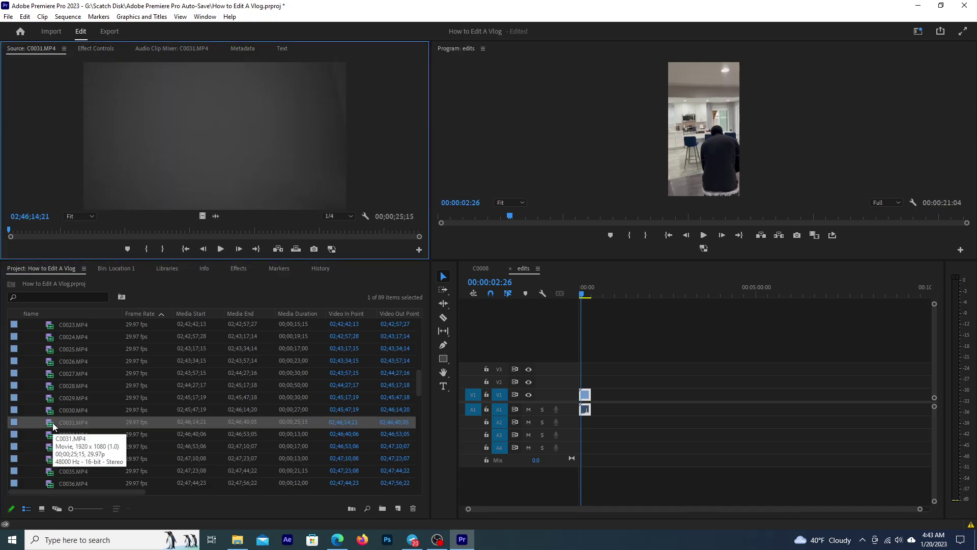
pyautogui.click(166, 231)
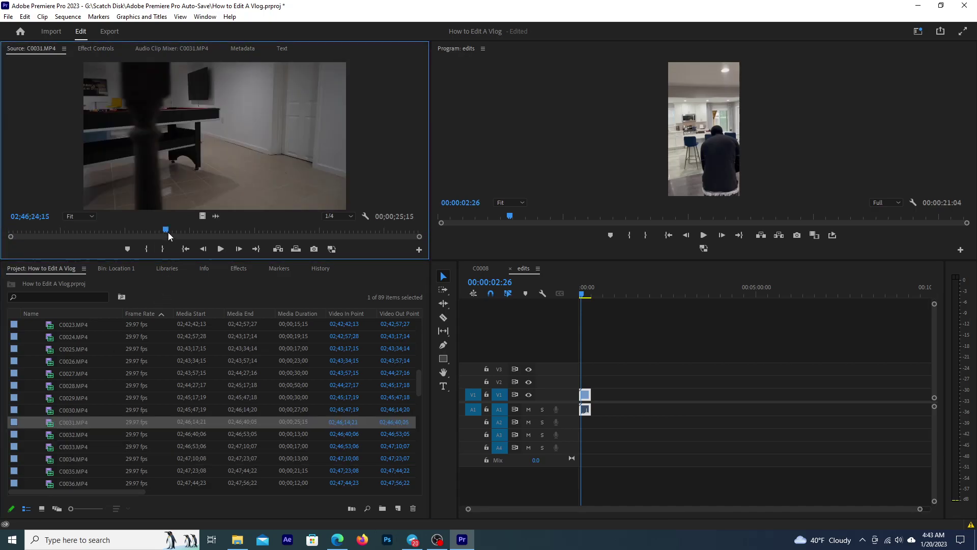
pyautogui.doubleClick(53, 398)
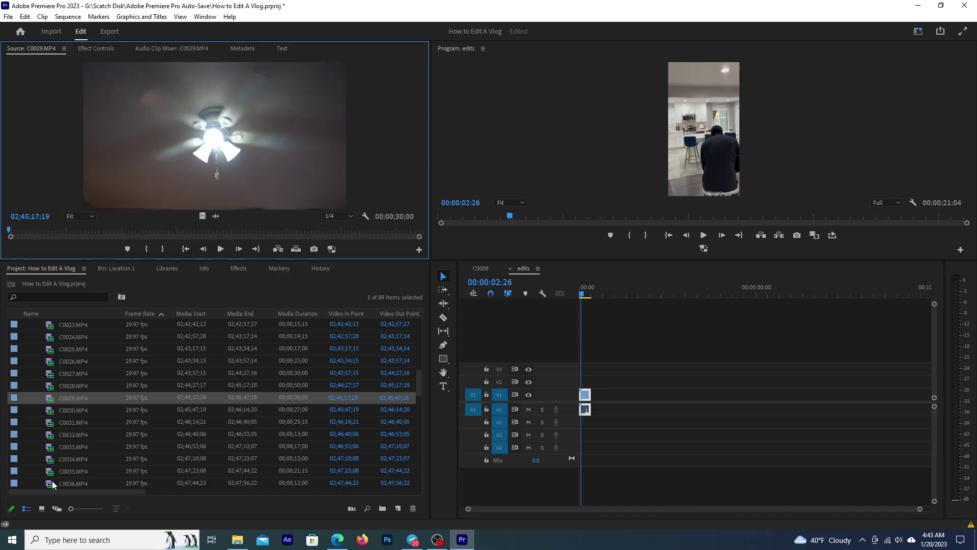
pyautogui.doubleClick(51, 484)
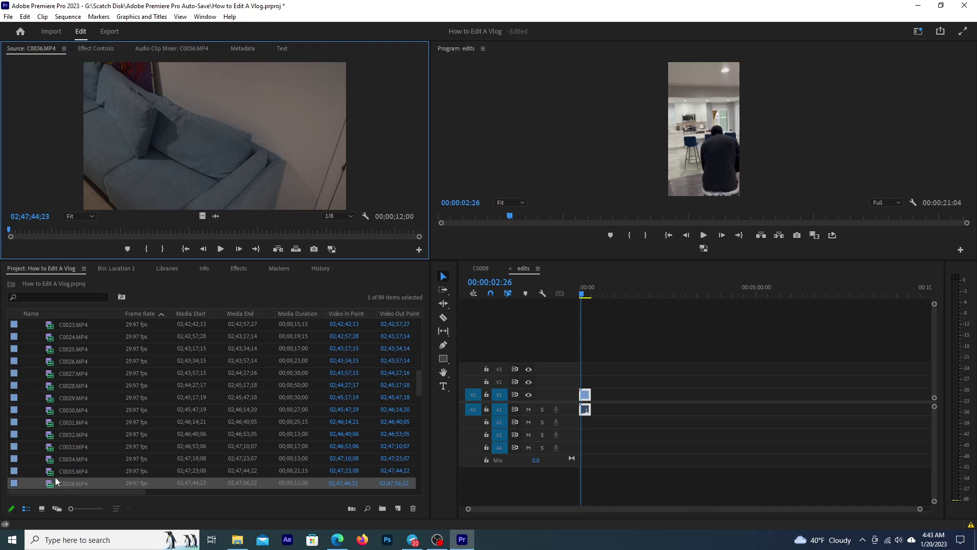
# Preview the C0043, C0045, C0051 and C0053 MP4 clips from the Location 1 bin
pyautogui.scroll(-3, 58, 475)
pyautogui.scroll(-1, 60, 472)
pyautogui.doubleClick(47, 460)
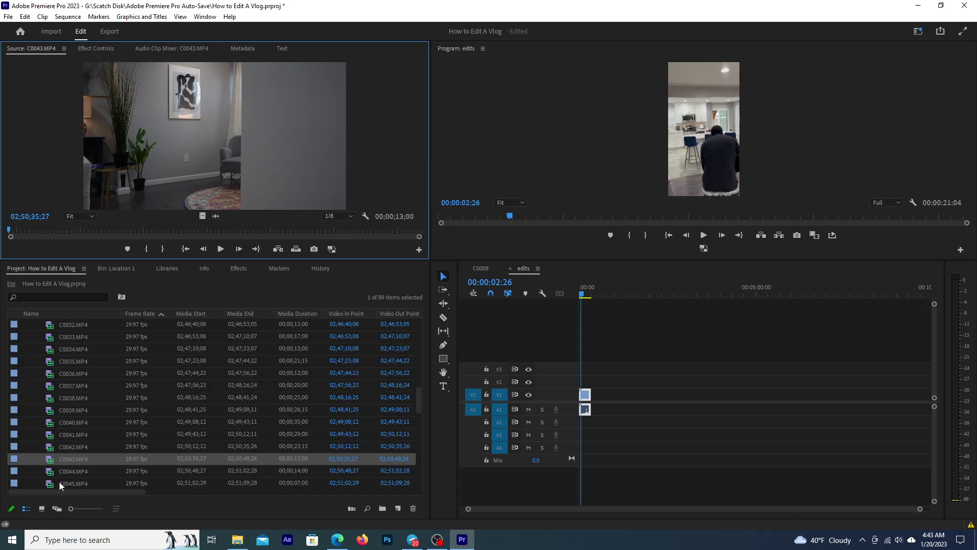
pyautogui.doubleClick(48, 483)
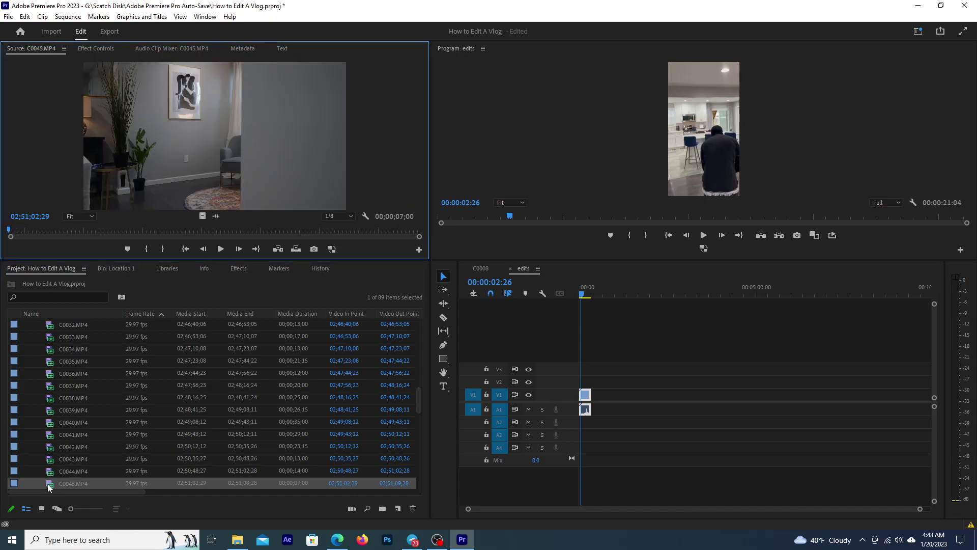
pyautogui.scroll(-3, 51, 473)
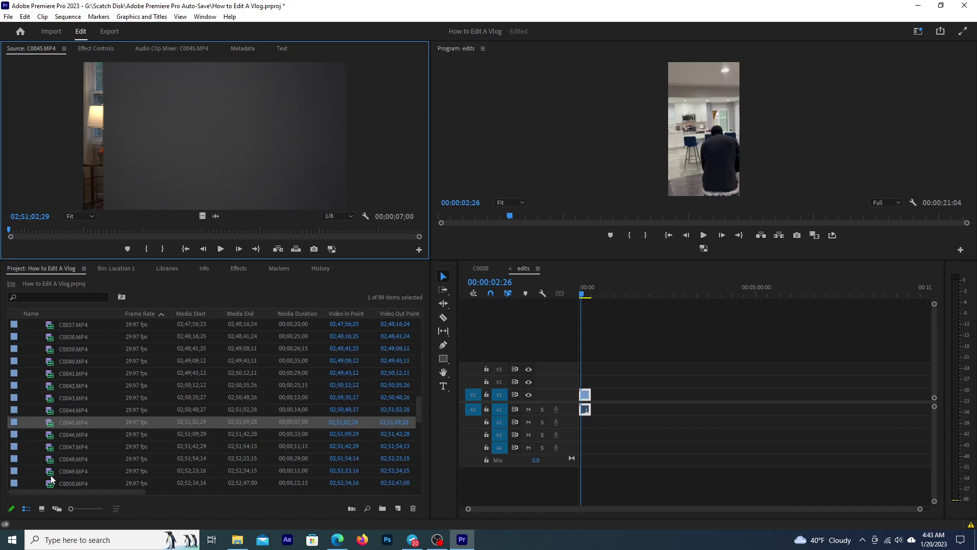
pyautogui.doubleClick(53, 448)
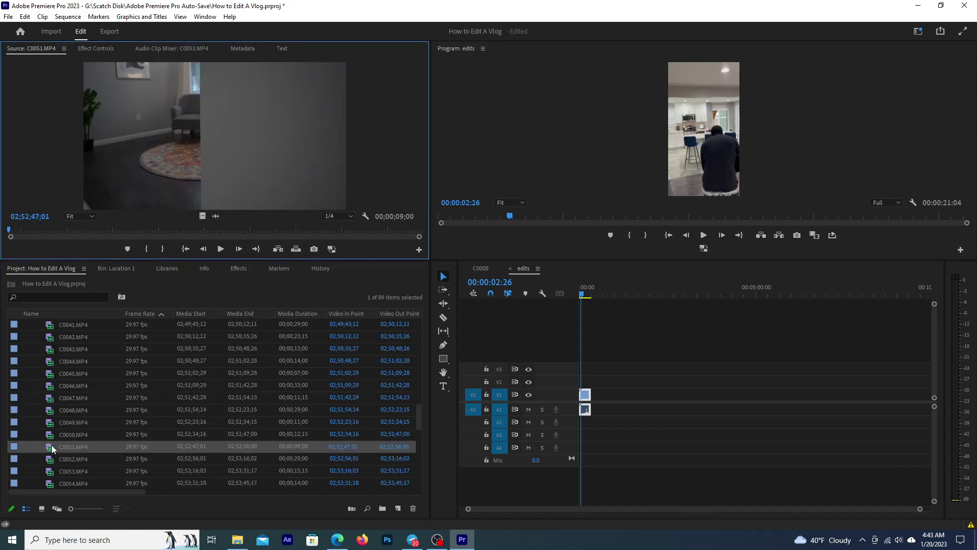
pyautogui.doubleClick(53, 471)
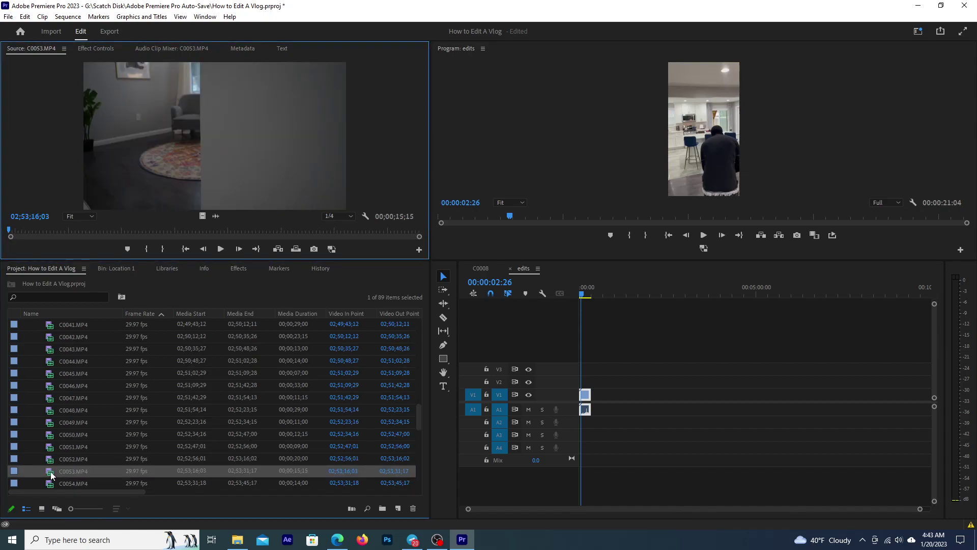
pyautogui.scroll(-3, 54, 474)
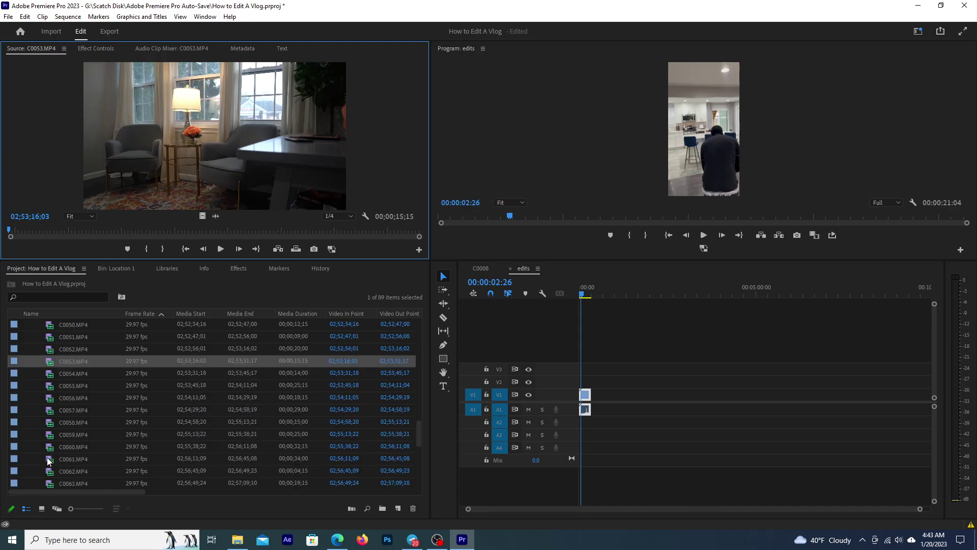
# Mark C0061.MP4 from 02;56;23;24 to 02;56;30;02 and place only its video on track V2 at the start of the edits sequence
pyautogui.doubleClick(49, 459)
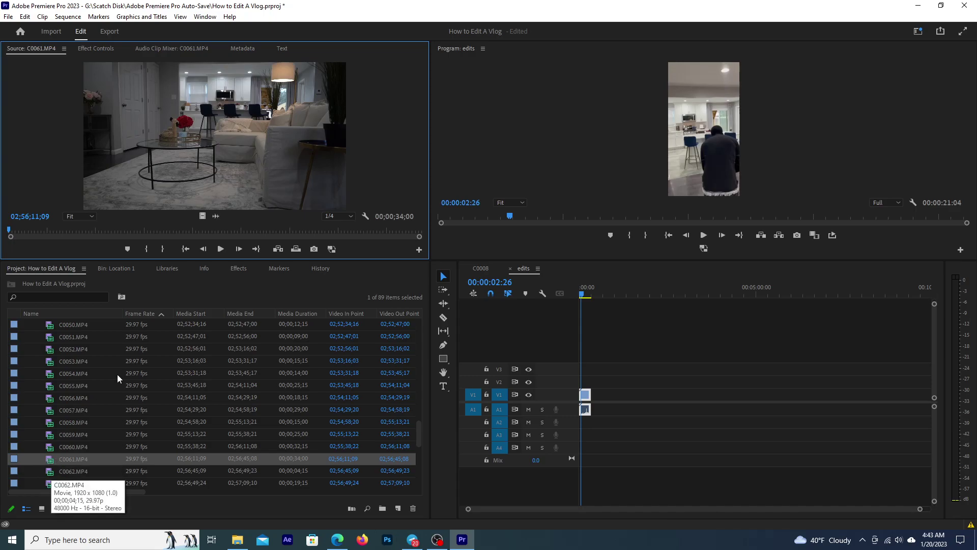
pyautogui.moveTo(154, 231)
pyautogui.mouseDown()
pyautogui.moveTo(178, 231)
pyautogui.moveTo(161, 233)
pyautogui.mouseUp()
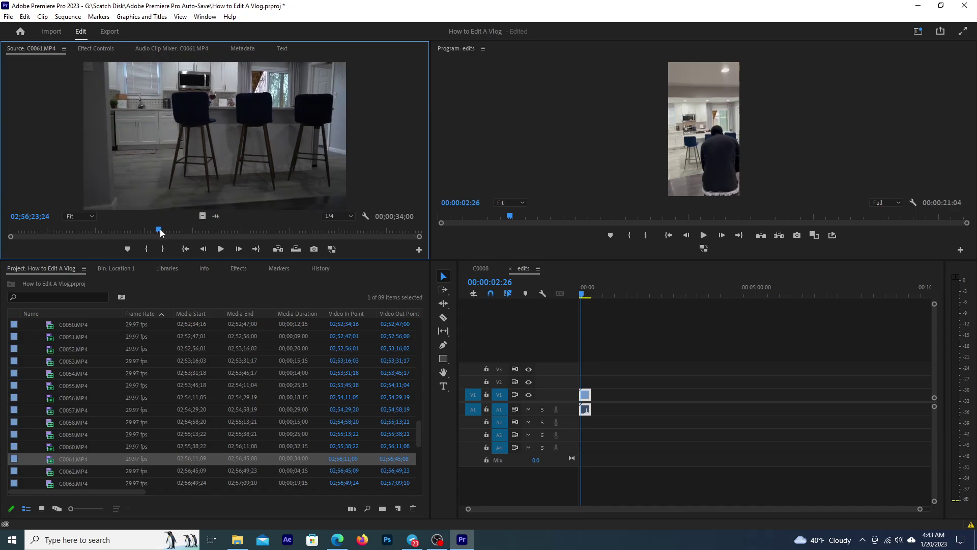
pyautogui.press('i')
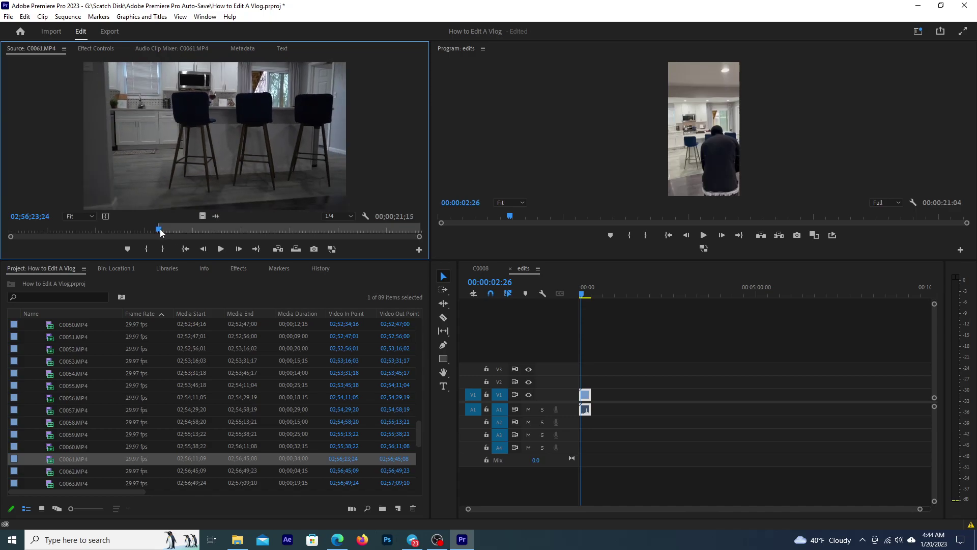
pyautogui.click(235, 230)
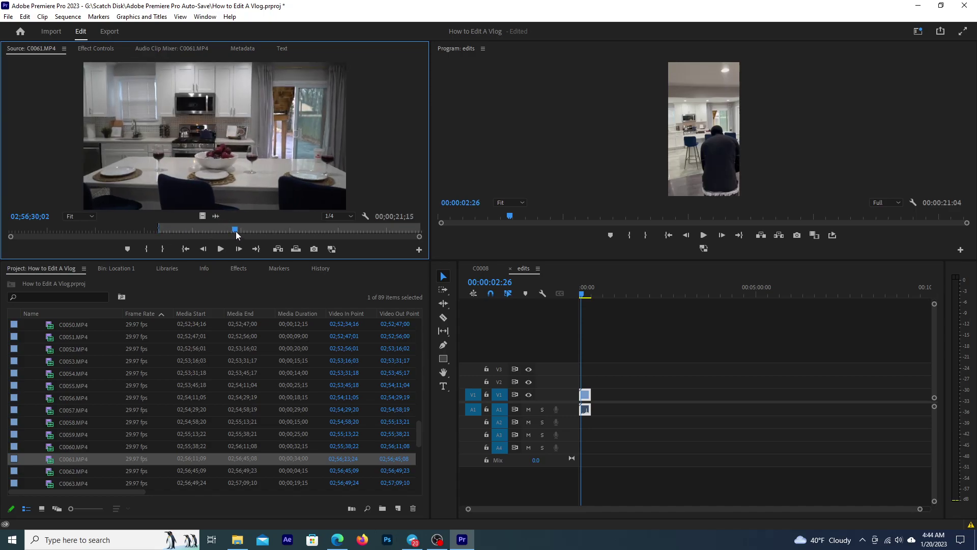
pyautogui.press('o')
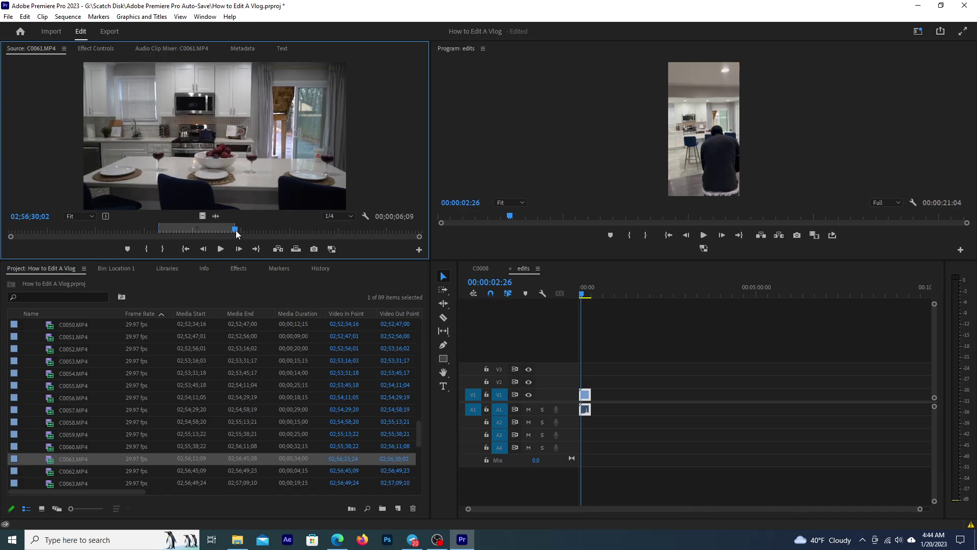
pyautogui.moveTo(202, 216); pyautogui.dragTo(570, 383)
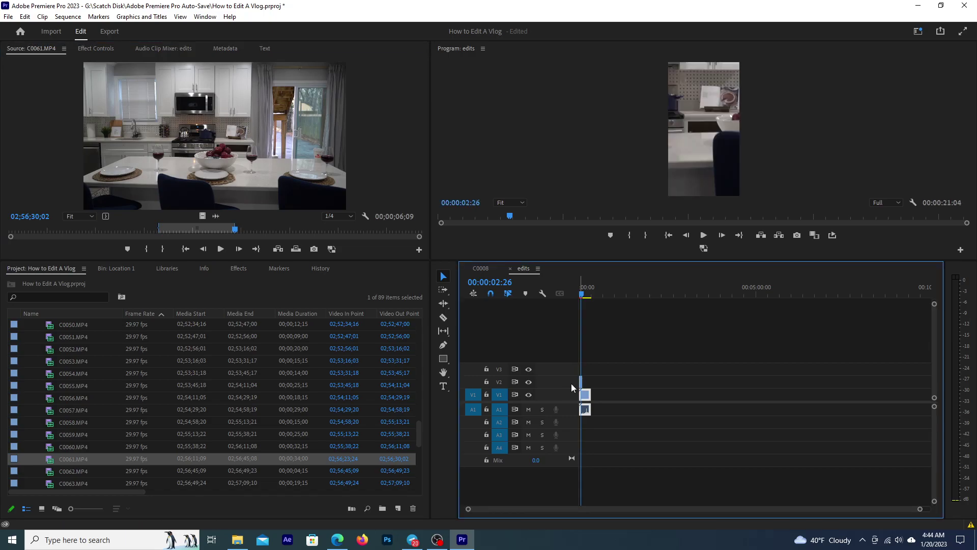
# Extend the end of the C0061.MP4 clip on track V2 to line up with the end of IMG_1273.MOV
pyautogui.click(592, 293)
pyautogui.press('=')
pyautogui.press('=')
pyautogui.press('=')
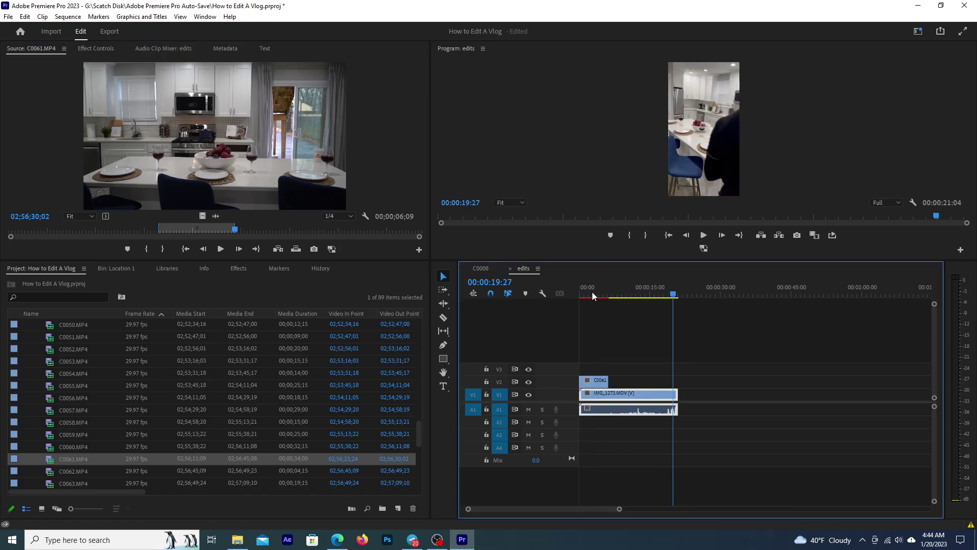
pyautogui.moveTo(608, 382); pyautogui.dragTo(678, 385)
pyautogui.click(656, 382)
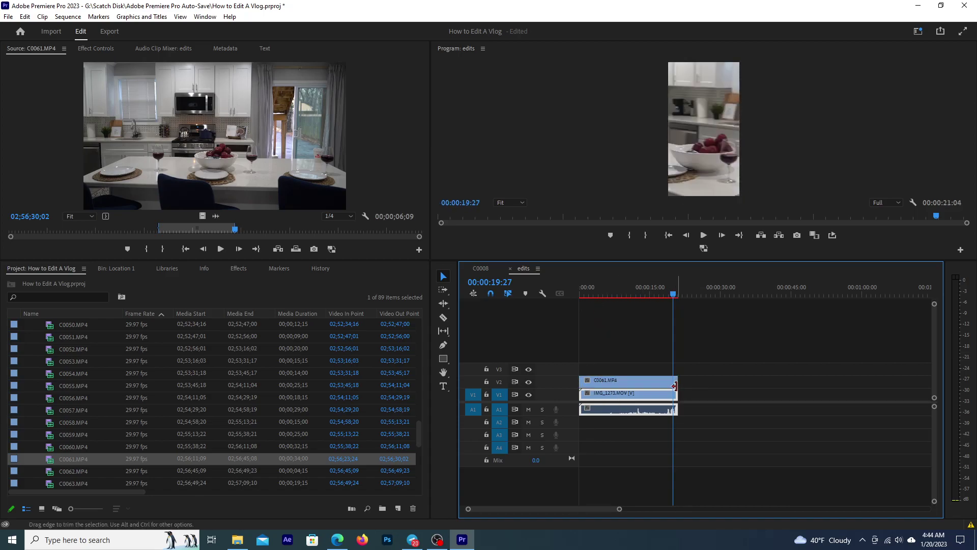
# Set the C0061.MP4 clip's scale to 21.0 and its position to 128.0, 91.0 so it fills the upper part of the frame
pyautogui.click(656, 381)
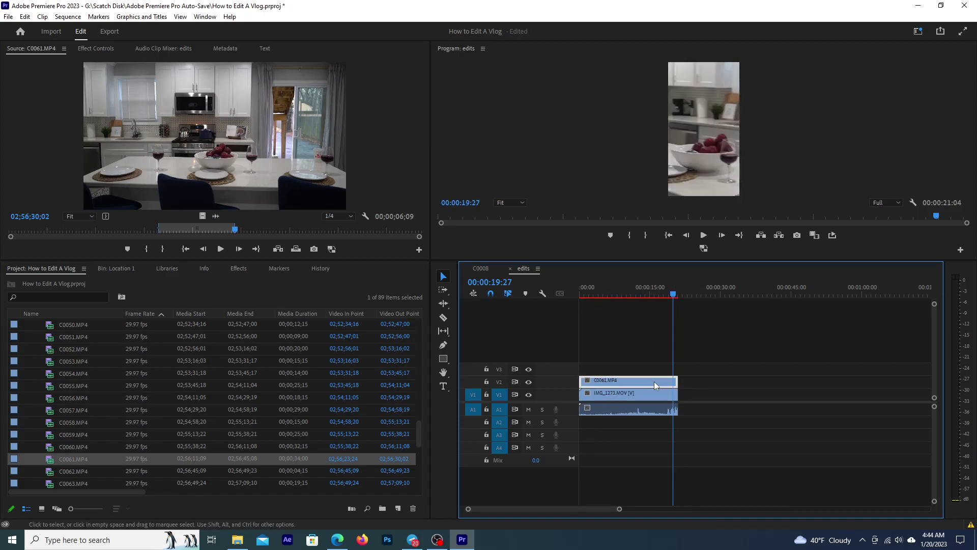
pyautogui.click(110, 48)
pyautogui.moveTo(165, 112); pyautogui.dragTo(120, 112)
pyautogui.moveTo(192, 100); pyautogui.dragTo(118, 100)
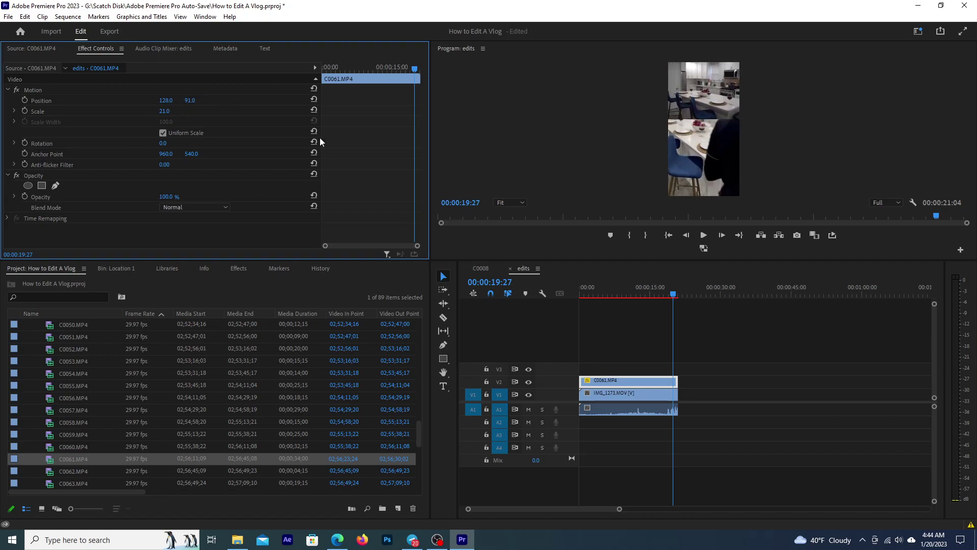
# Set the IMG_1273.MOV clip's position to 128.0, 437.0 and check the split frame at 00:00:06:07
pyautogui.click(604, 394)
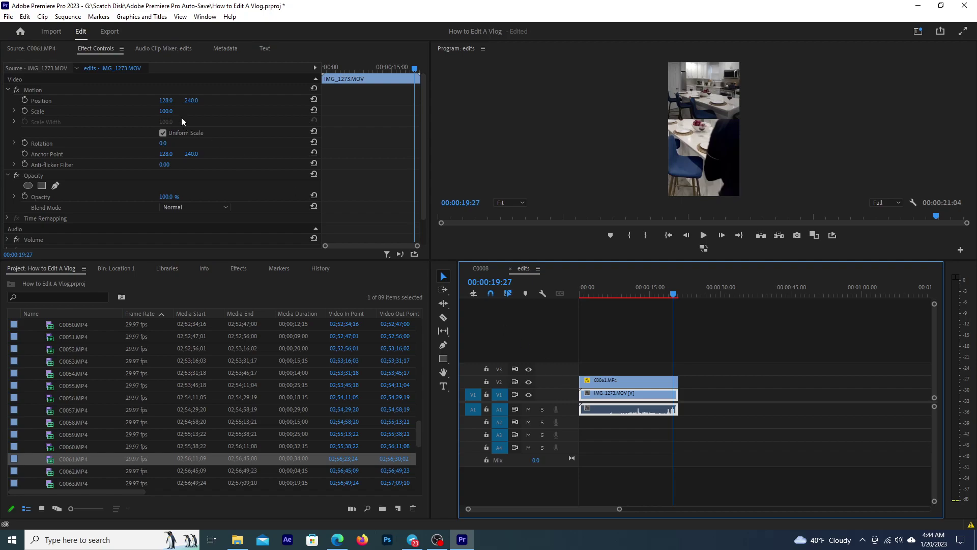
pyautogui.moveTo(188, 102); pyautogui.dragTo(196, 100)
pyautogui.click(608, 294)
# Enlarge the audio tracks, unlink IMG_1273.MOV's audio from its video, and shorten the end of the audio on track A1
pyautogui.moveTo(934, 501); pyautogui.dragTo(935, 490)
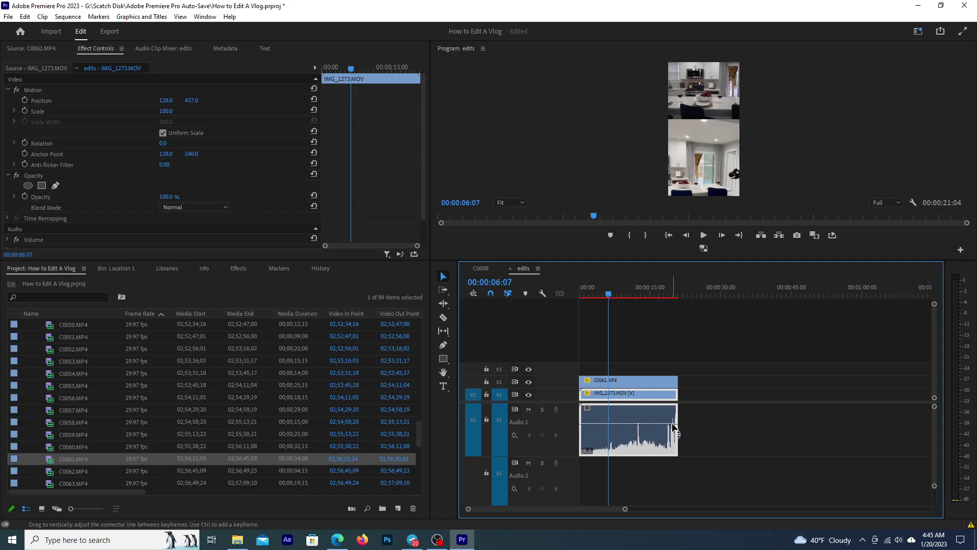
pyautogui.click(657, 435)
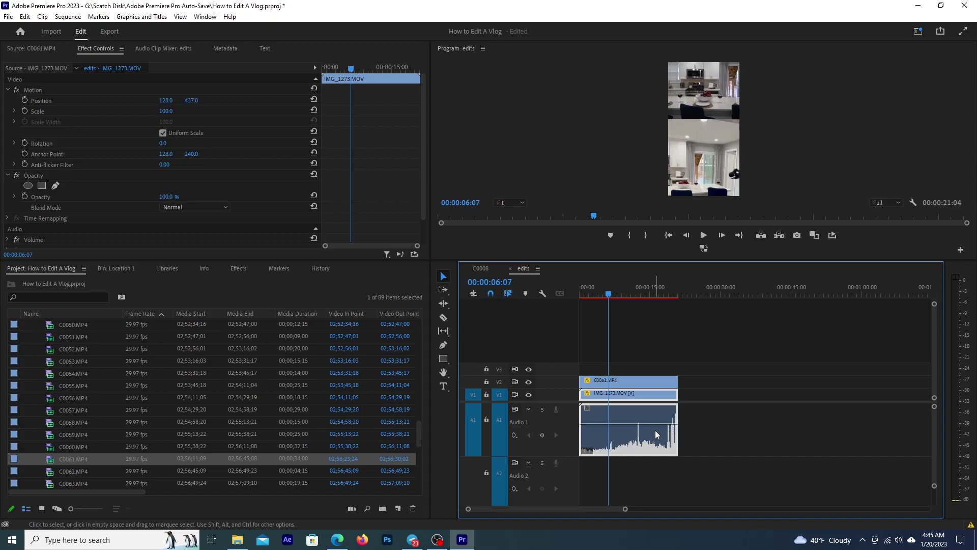
pyautogui.hotkey('ctrl', 'l')
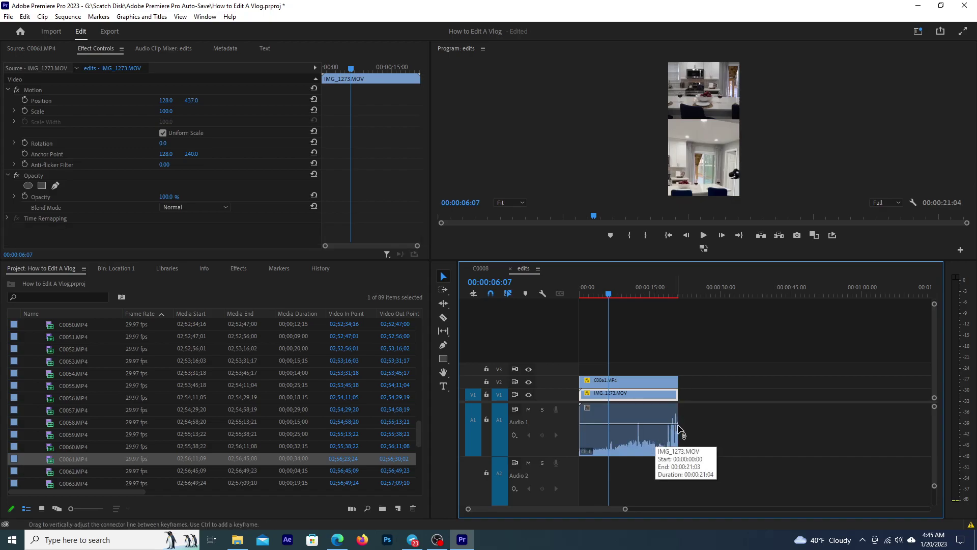
pyautogui.moveTo(678, 431); pyautogui.dragTo(671, 432)
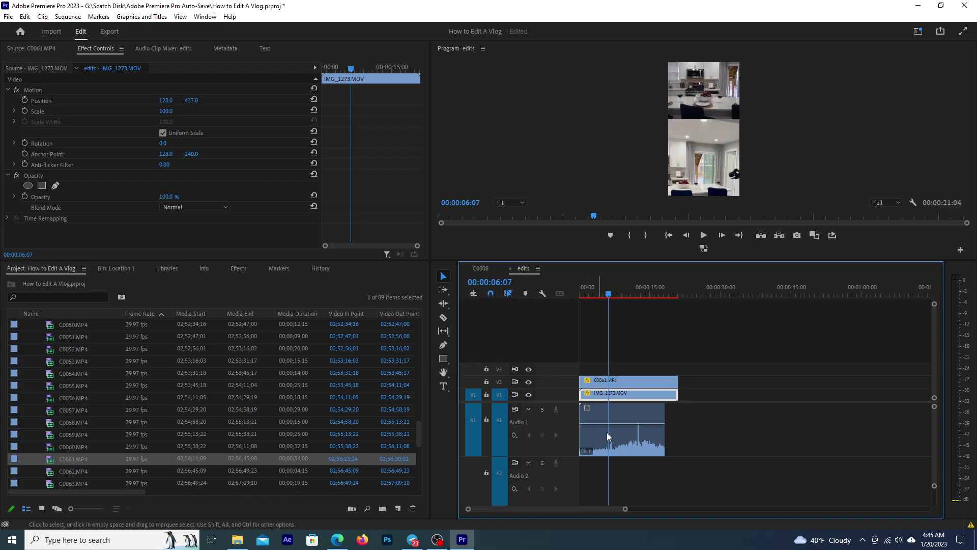
pyautogui.click(652, 445)
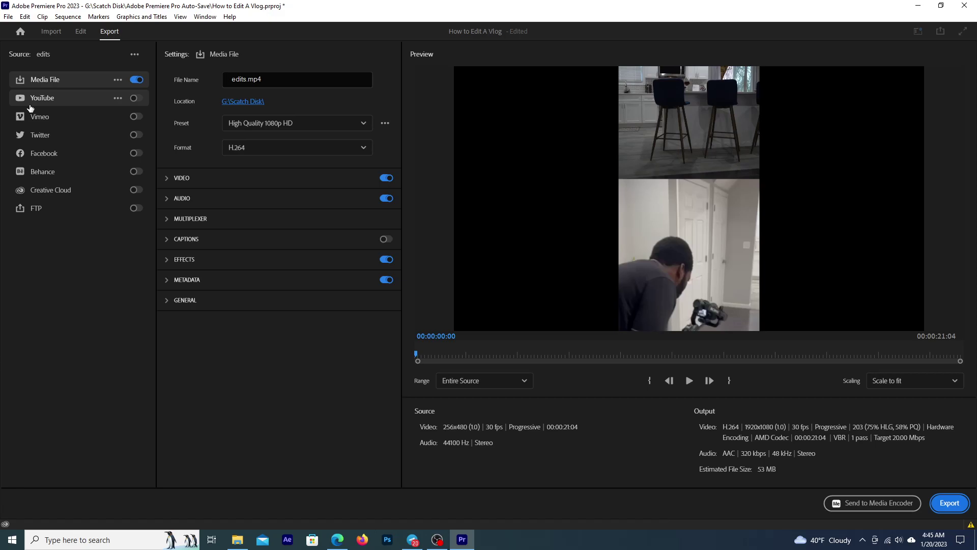
# Return to editing and save the project as How to Edit A Vlog.prproj in the Adobe Premiere Pro Auto-Save folder, replacing the existing file
pyautogui.click(81, 31)
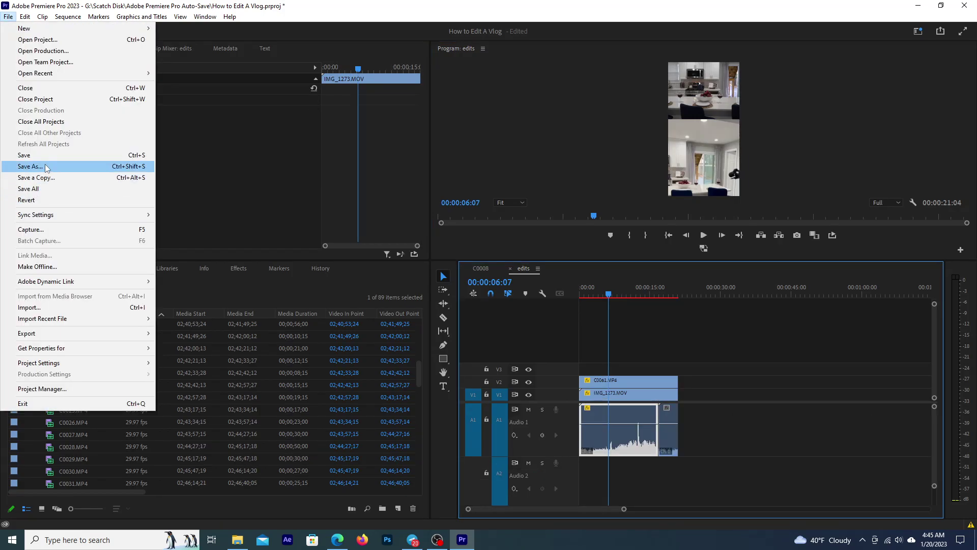
pyautogui.click(43, 166)
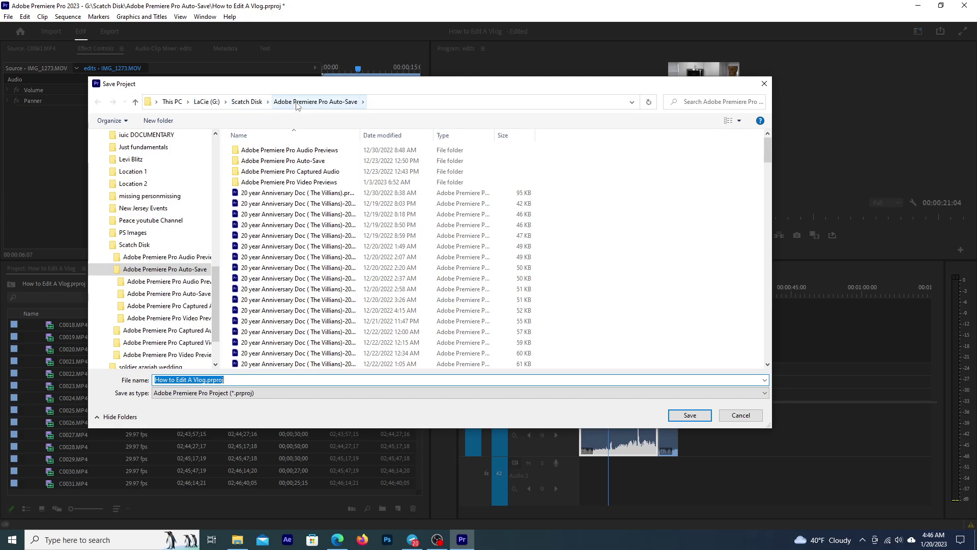
pyautogui.moveTo(215, 294); pyautogui.dragTo(215, 304)
pyautogui.moveTo(214, 305); pyautogui.dragTo(217, 311)
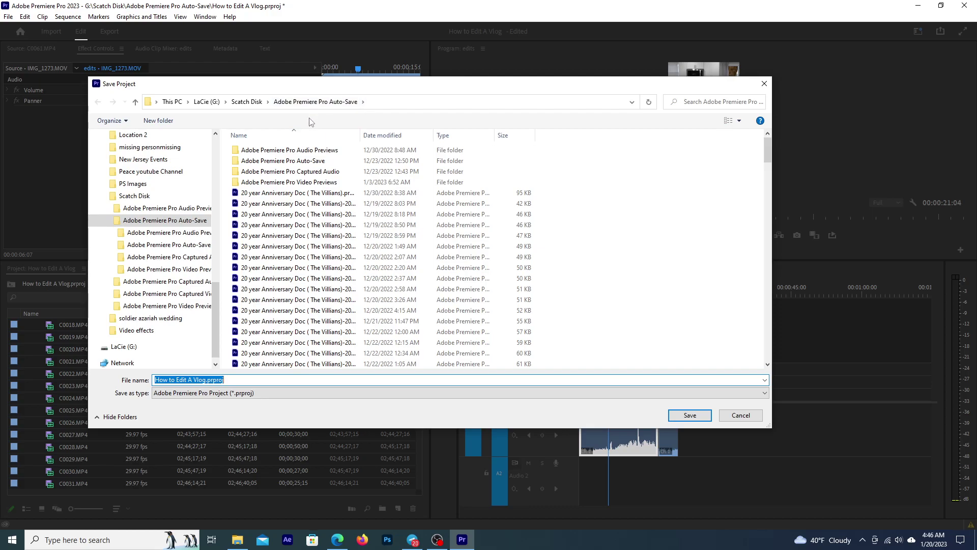
pyautogui.click(701, 415)
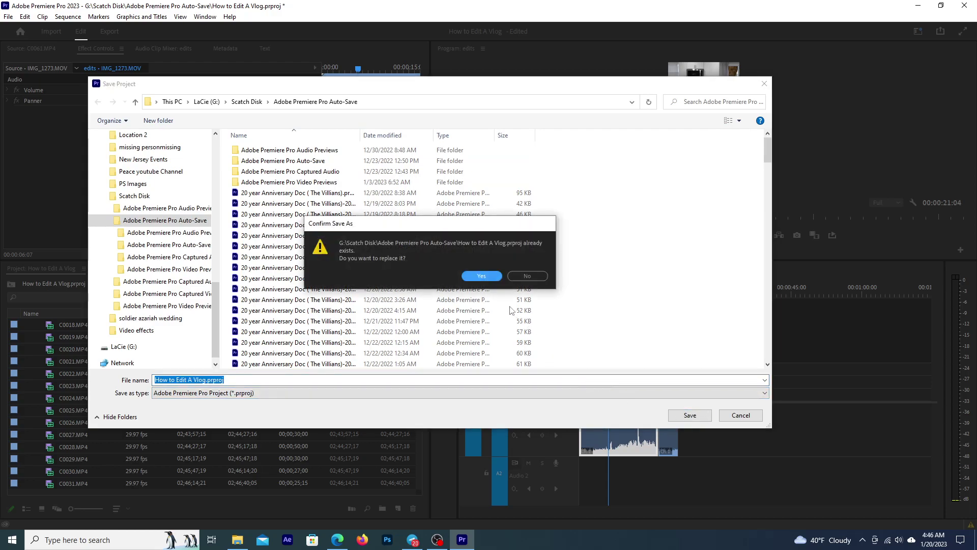
pyautogui.click(527, 276)
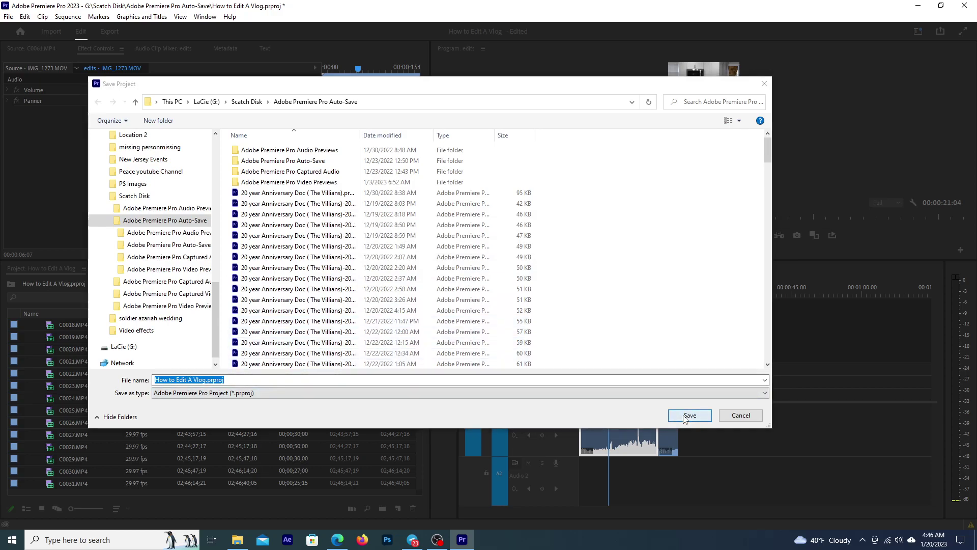
pyautogui.press('Return')
pyautogui.click(476, 275)
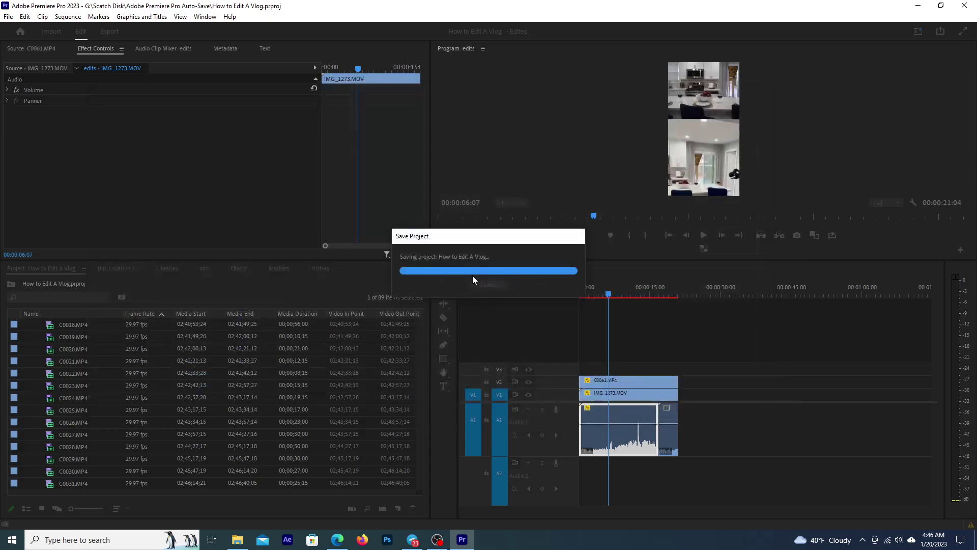
# Open the export settings for the edits sequence and match the basic video settings to the source
pyautogui.click(110, 32)
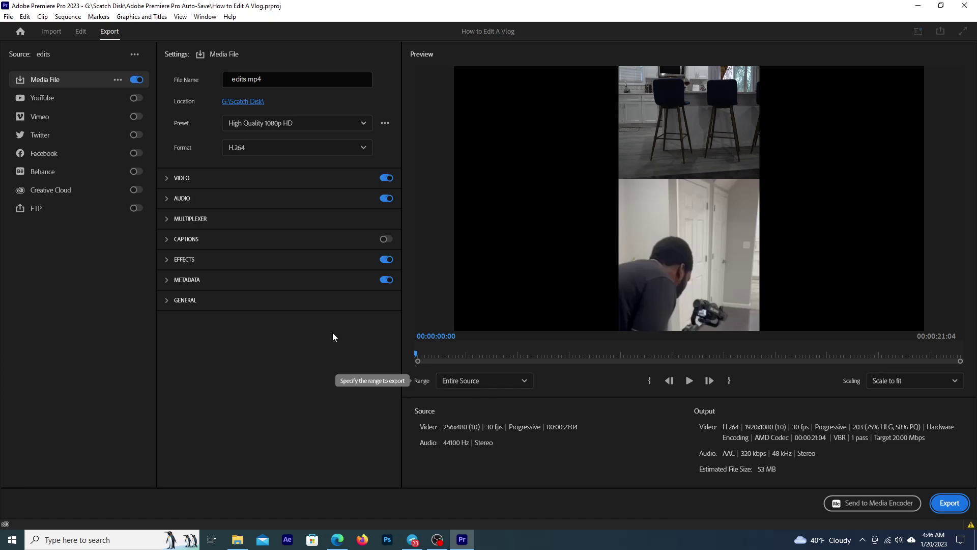
pyautogui.click(168, 179)
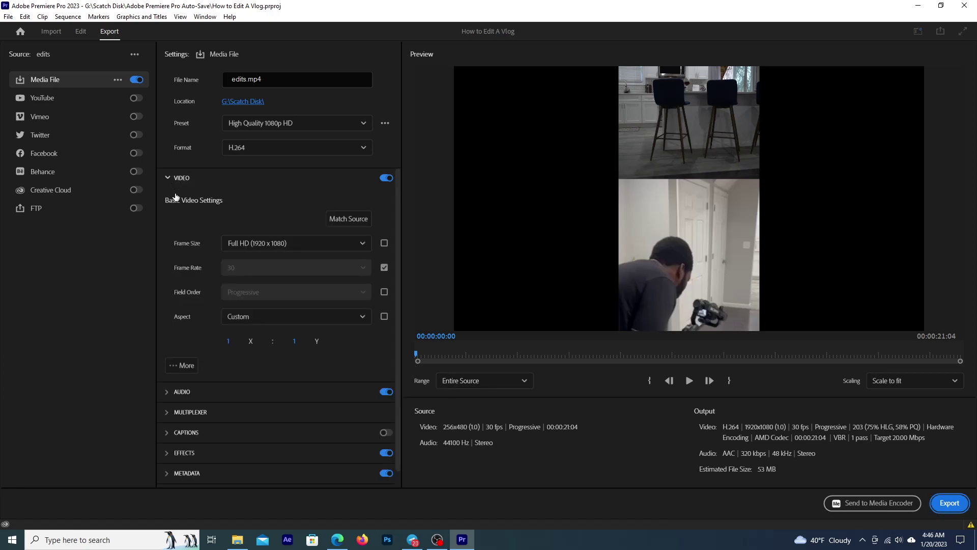
pyautogui.click(345, 223)
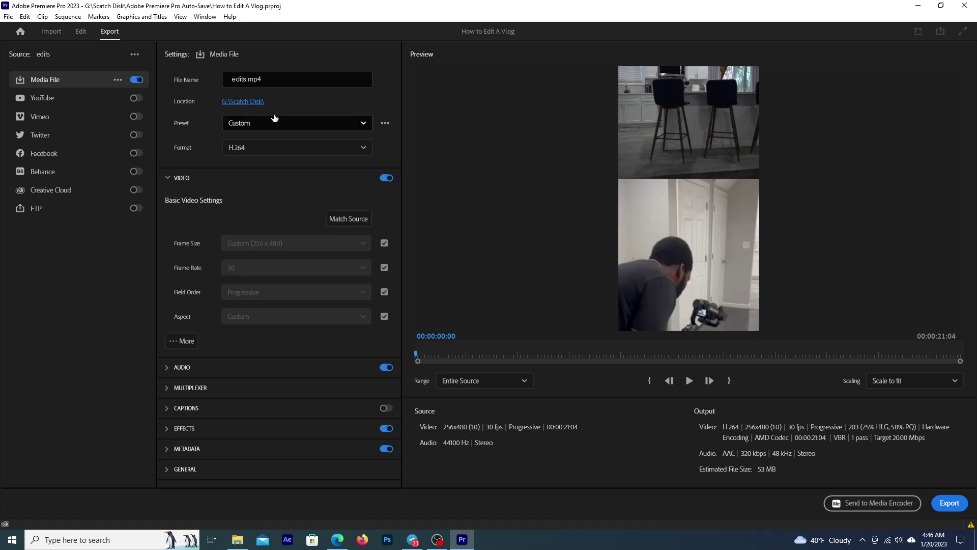
# Rename the export file as real estate vide9.mp4
pyautogui.doubleClick(245, 78)
pyautogui.press('BackSpace')
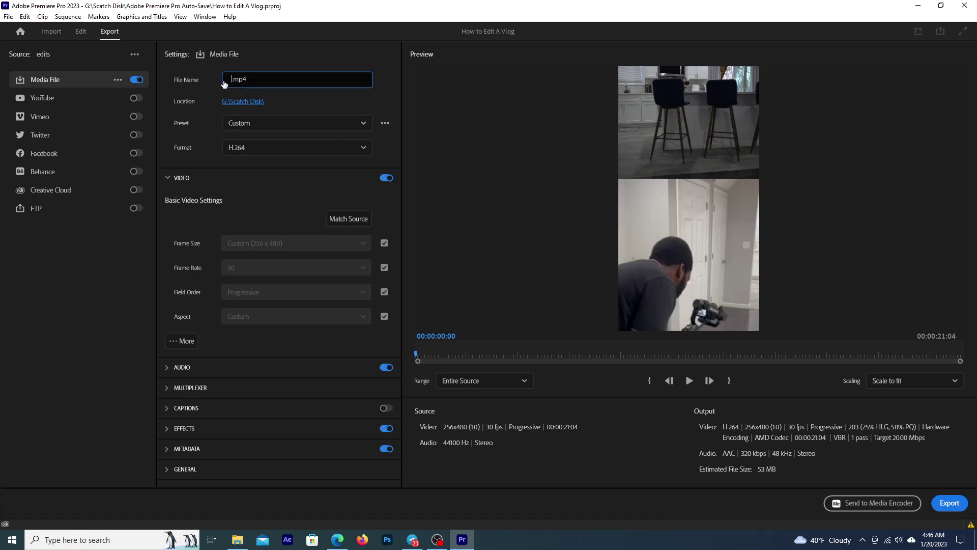
pyautogui.write('real e')
pyautogui.write('state videp9')
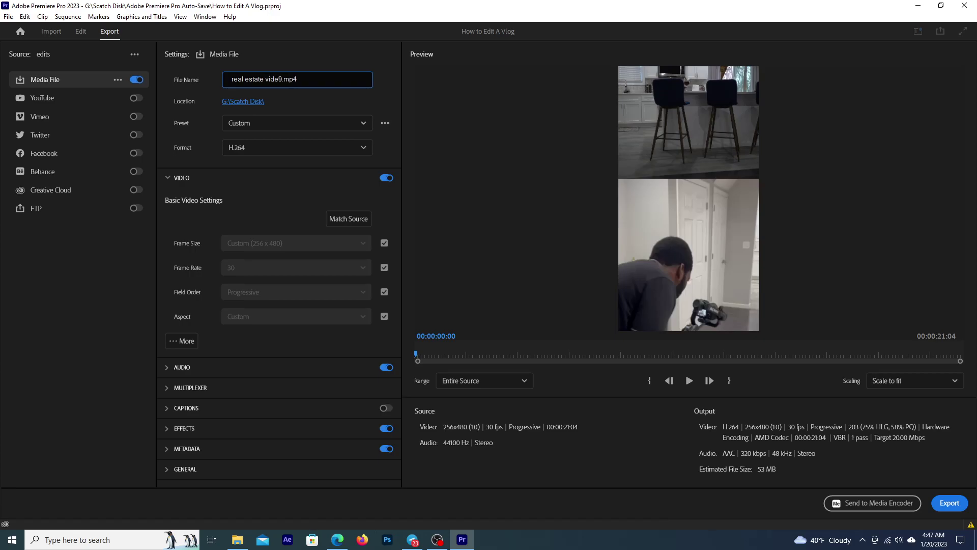